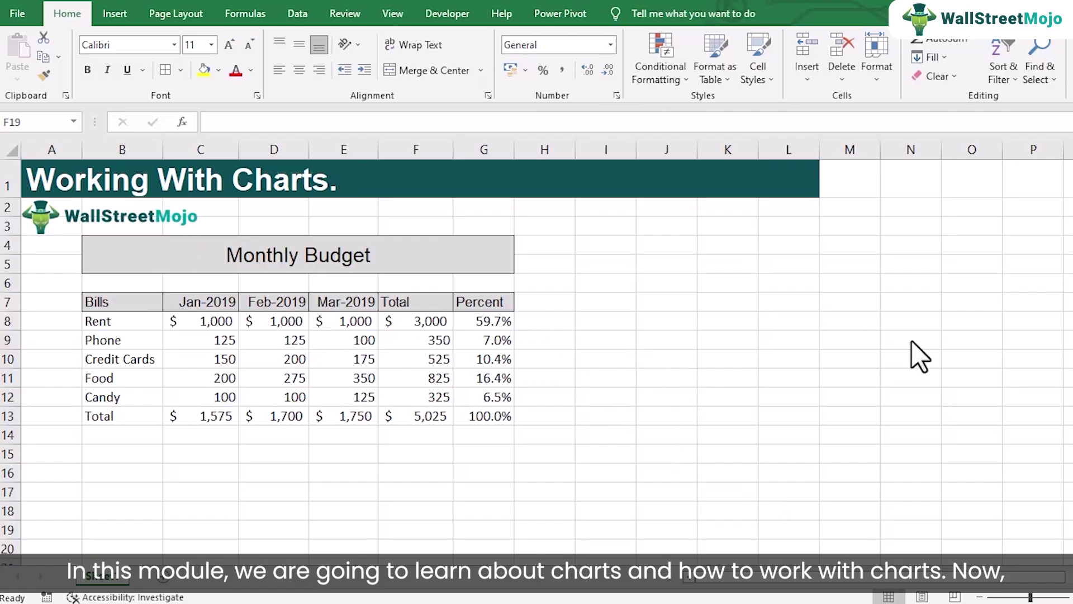
pyautogui.click(139, 175)
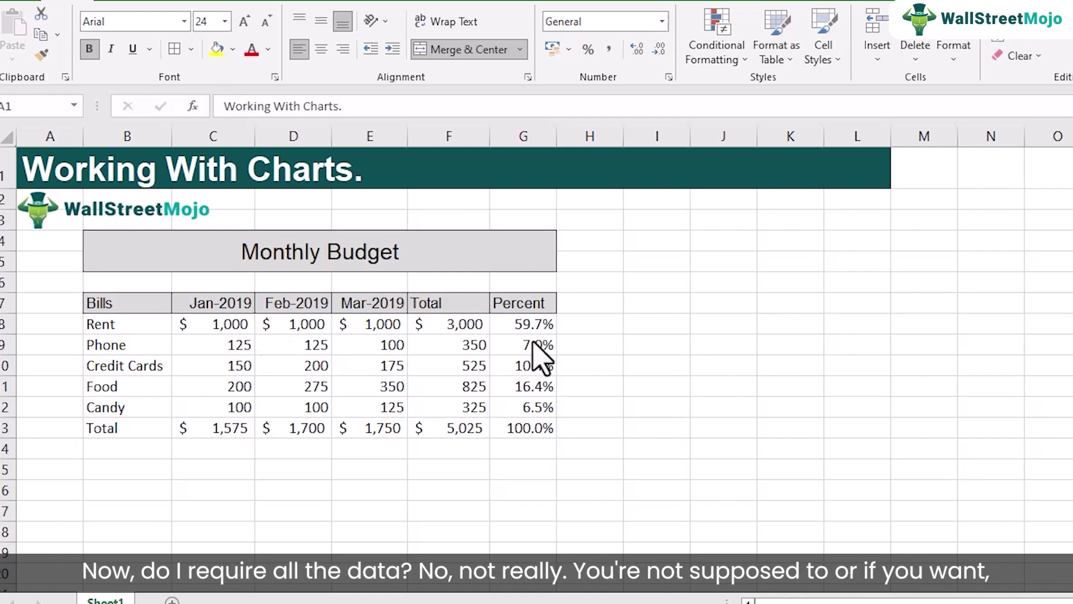
pyautogui.click(307, 349)
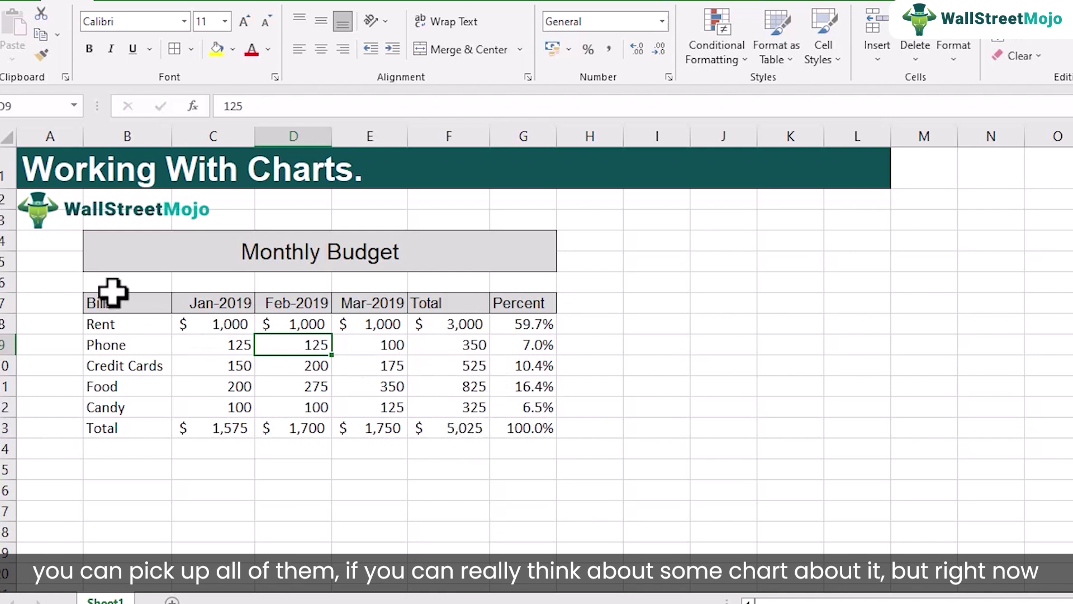
pyautogui.moveTo(112, 303); pyautogui.dragTo(391, 426)
pyautogui.moveTo(132, 299); pyautogui.dragTo(366, 407)
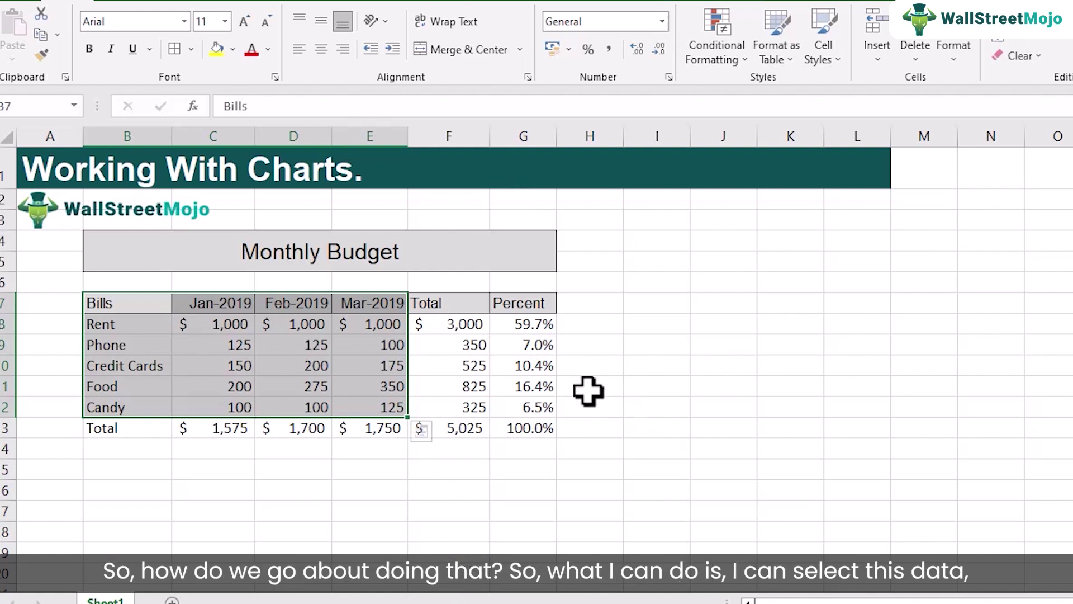
pyautogui.click(309, 348)
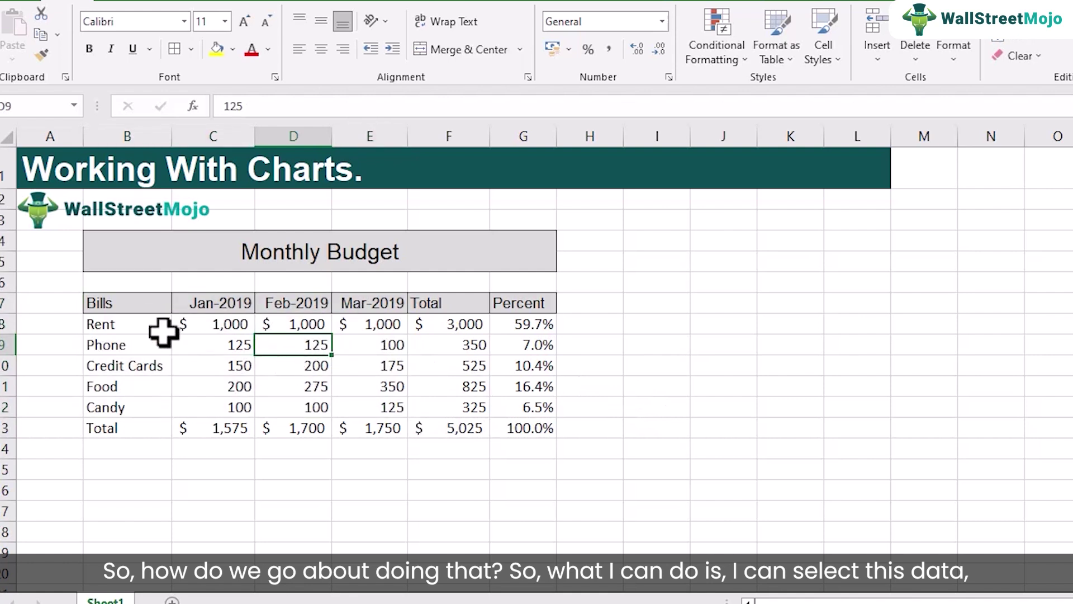
# Step: Insert a 2-D clustered column chart from the bills and monthly amounts in B7:E12, and place it beside the budget table, right of column G
pyautogui.moveTo(134, 302); pyautogui.dragTo(372, 409)
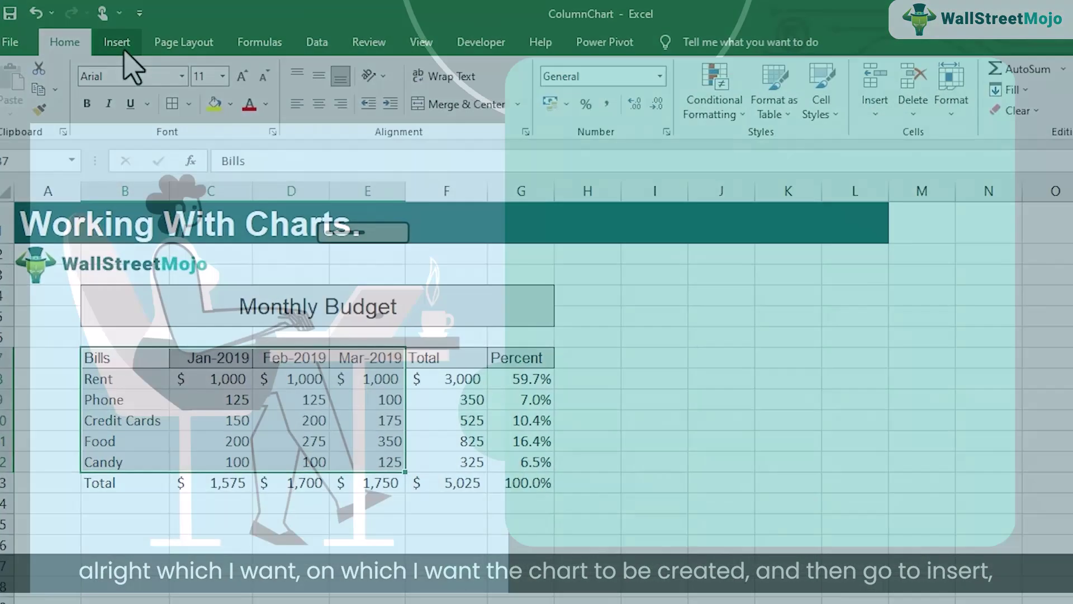
pyautogui.click(116, 1)
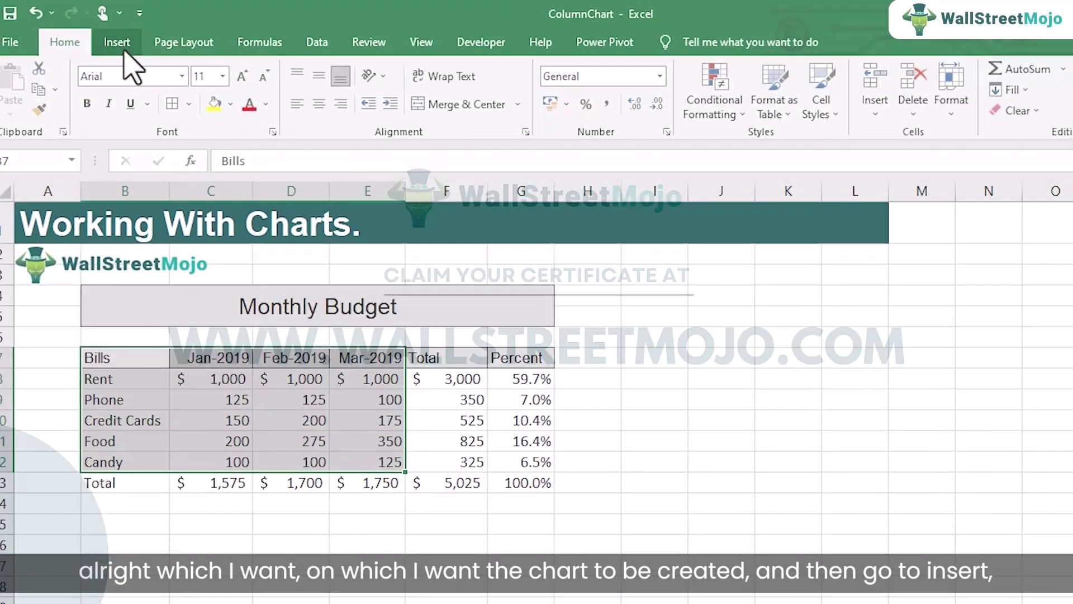
pyautogui.click(116, 43)
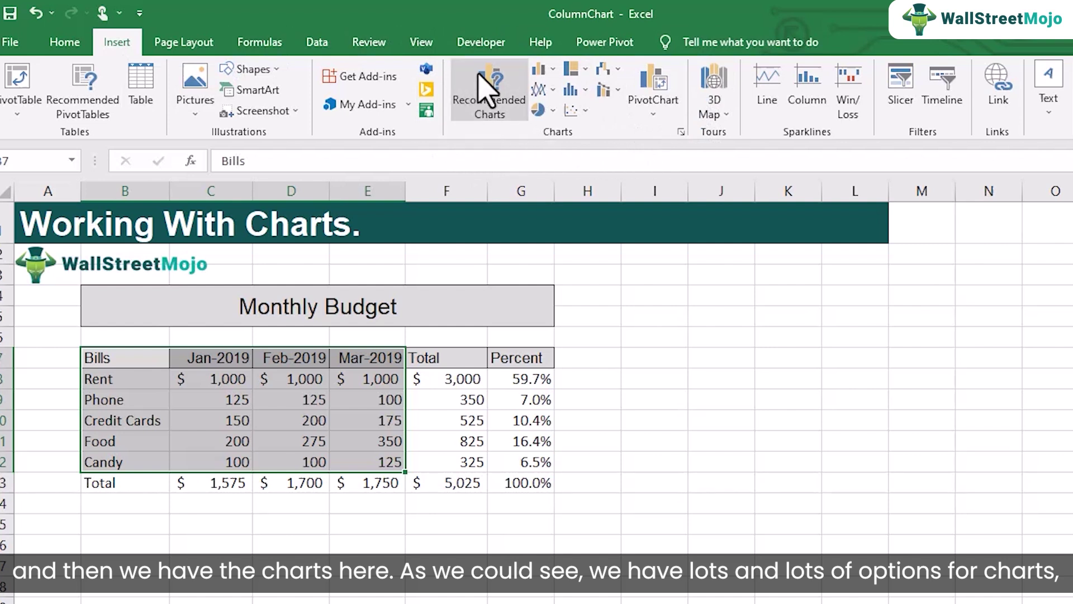
pyautogui.click(549, 69)
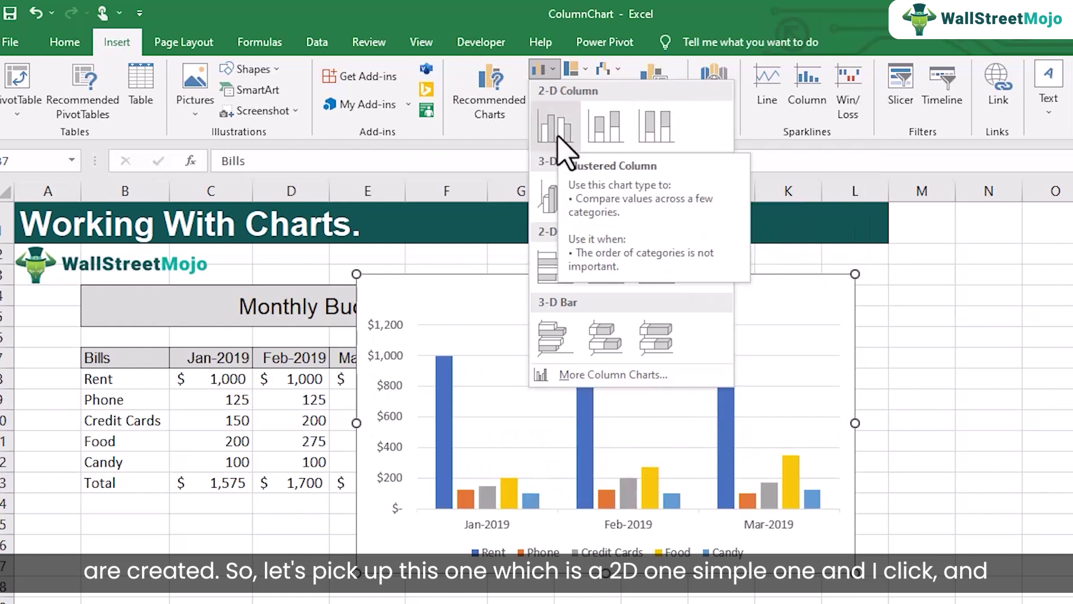
pyautogui.click(557, 137)
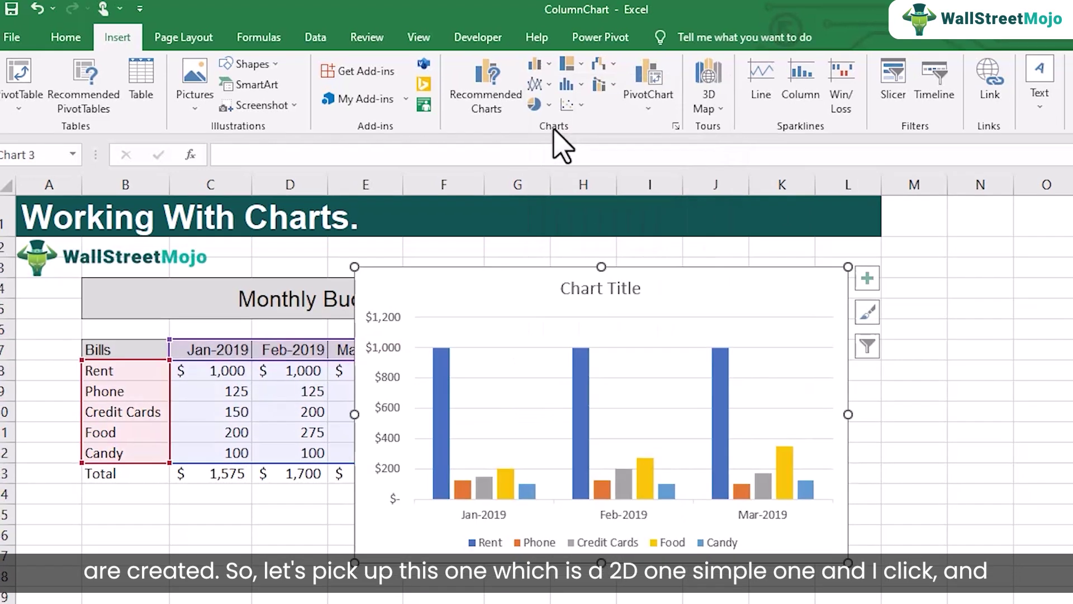
pyautogui.moveTo(481, 251); pyautogui.dragTo(704, 238)
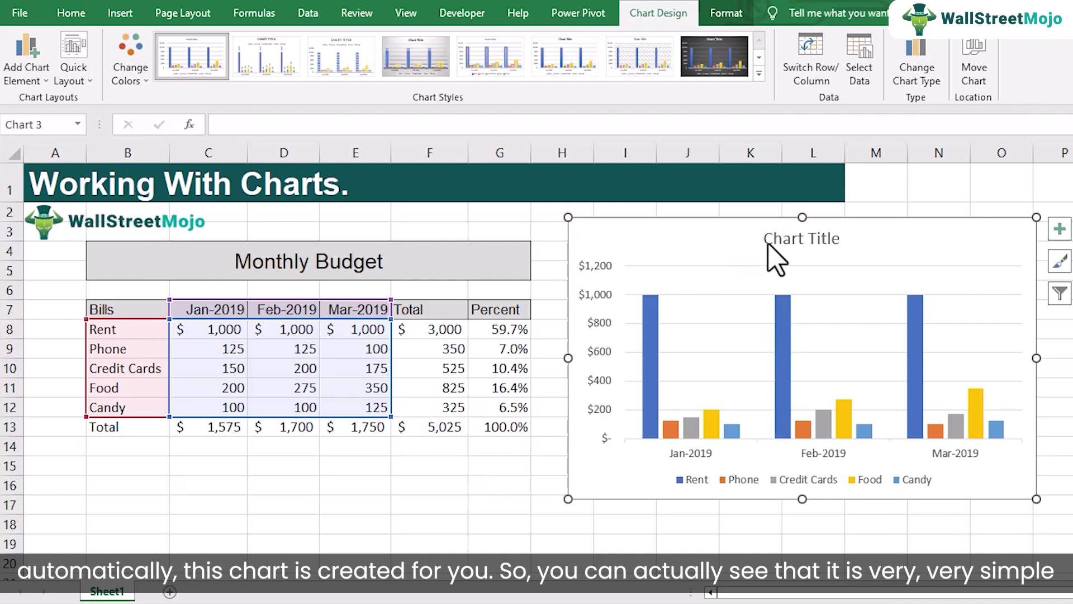
pyautogui.moveTo(709, 240); pyautogui.dragTo(733, 240)
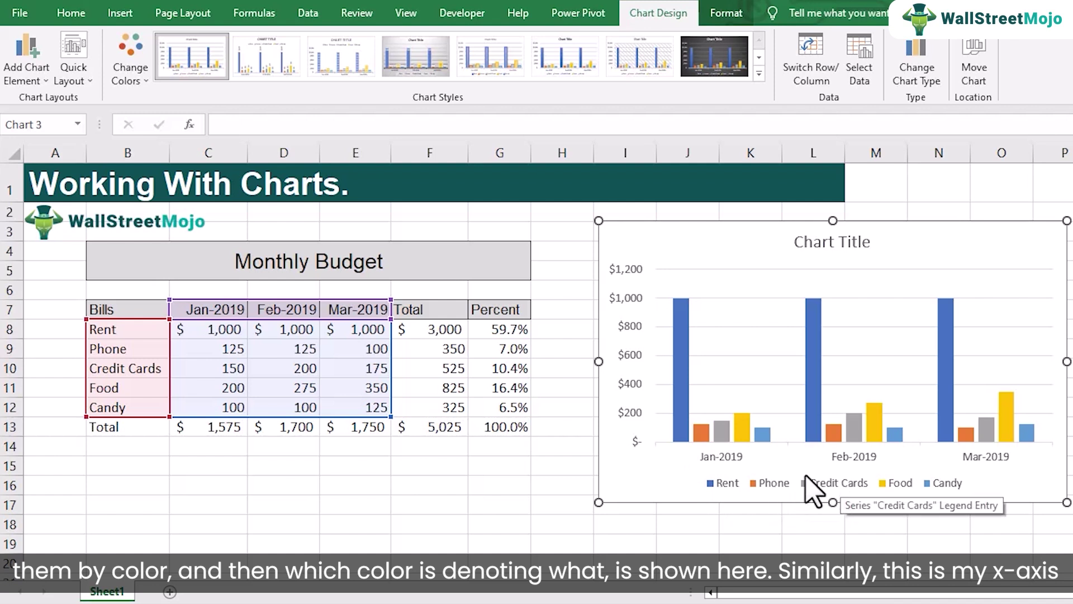
# Step: Examine how the chart's date axis and its Rent, Phone, Credit Cards, Food and Candy series relate to the source rows
pyautogui.click(726, 459)
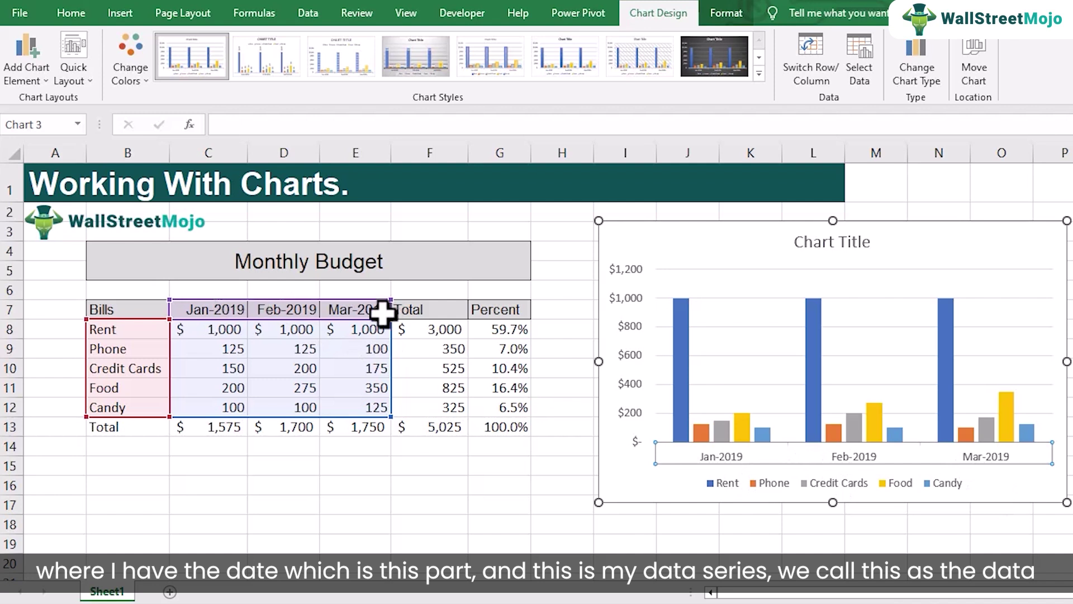
pyautogui.click(674, 350)
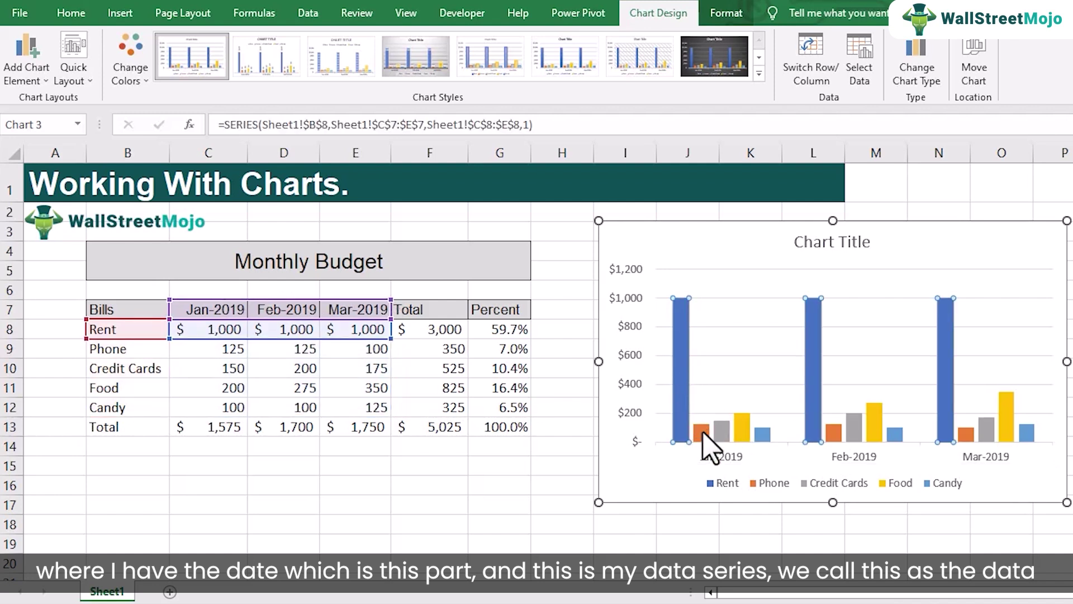
pyautogui.click(702, 435)
pyautogui.click(722, 433)
pyautogui.click(743, 431)
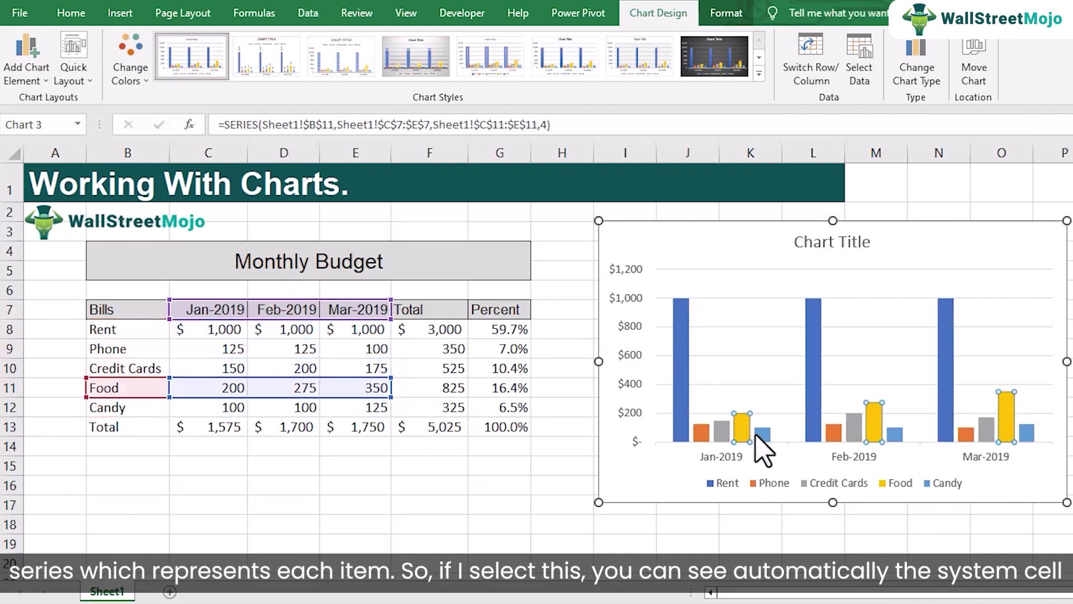
pyautogui.click(679, 338)
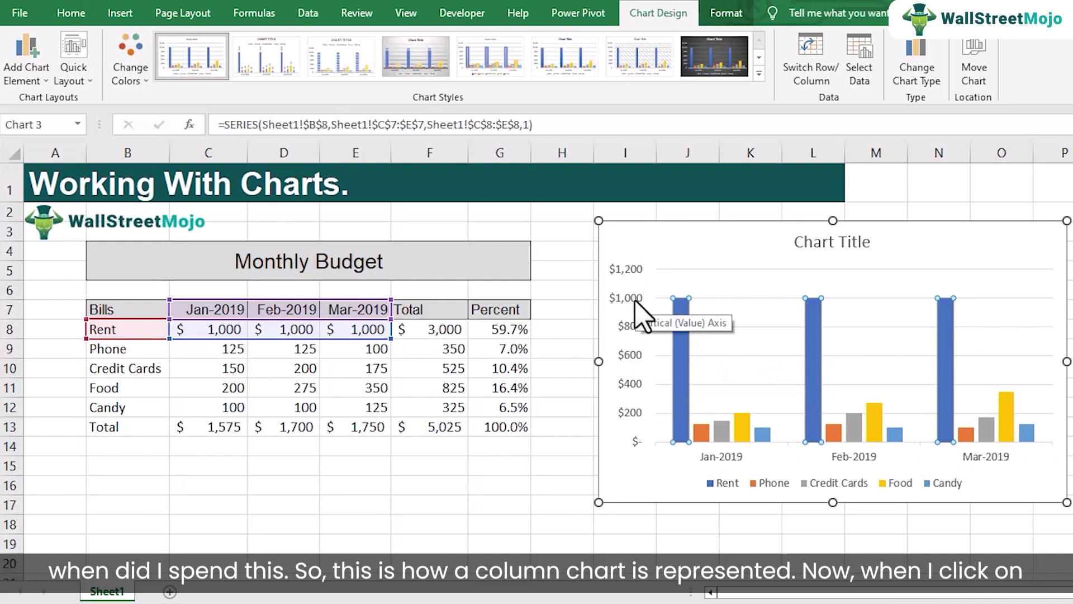
pyautogui.click(701, 432)
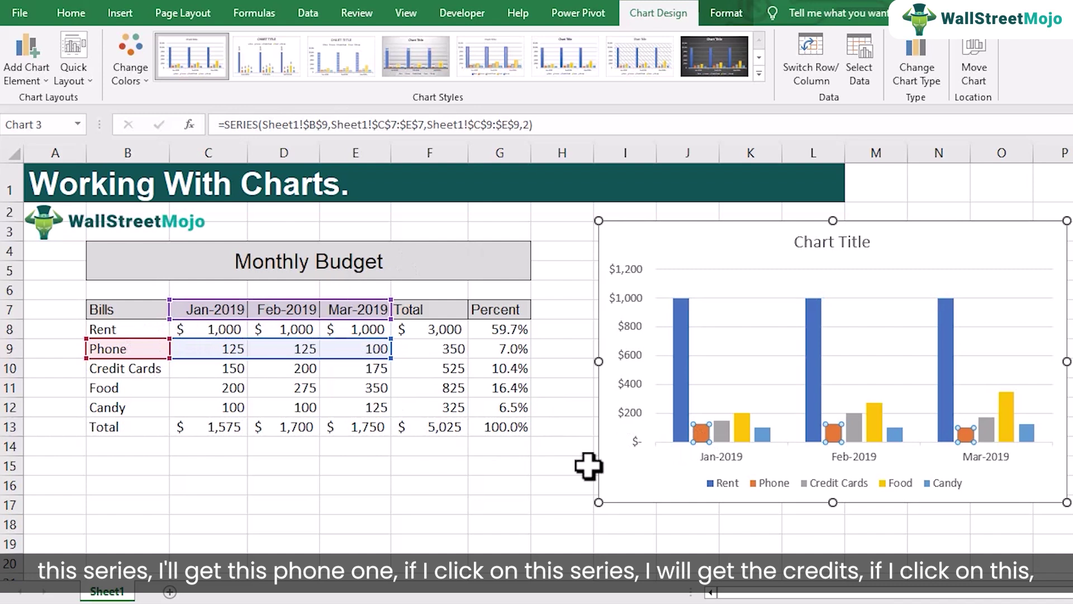
pyautogui.click(726, 434)
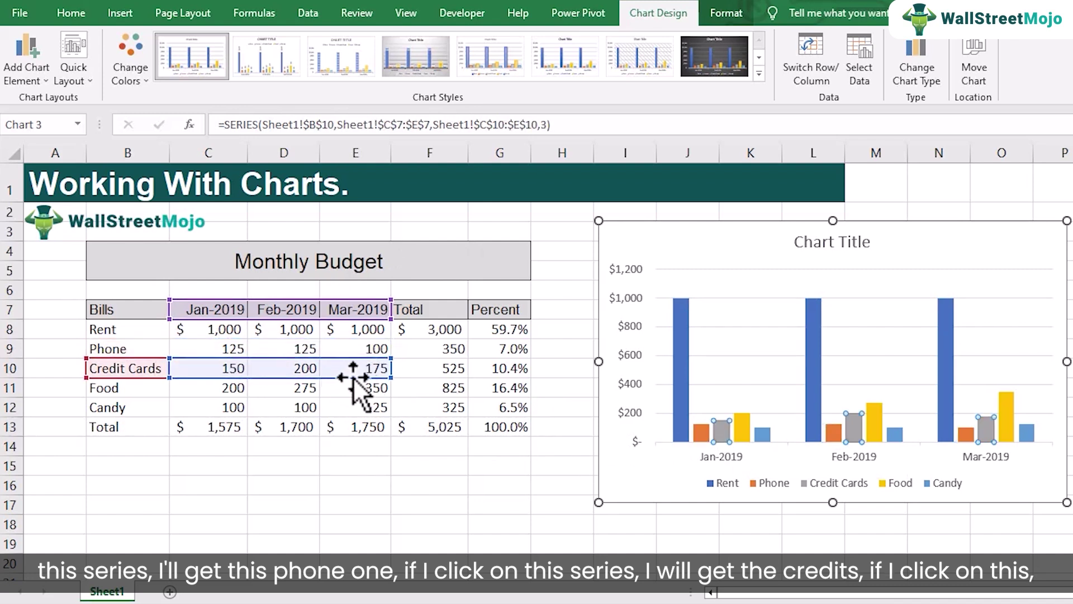
pyautogui.click(742, 425)
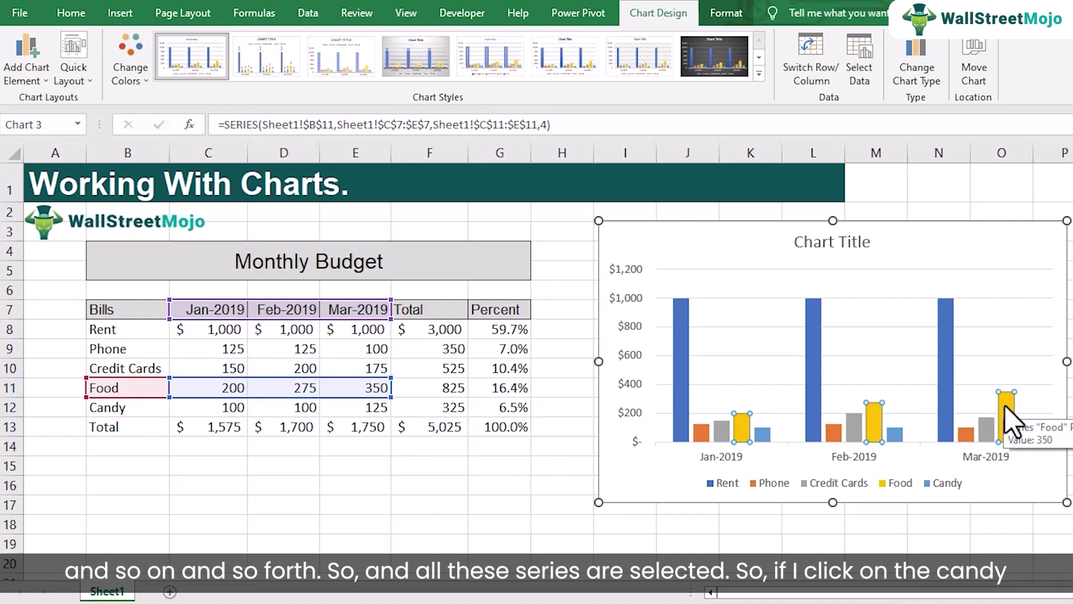
pyautogui.click(764, 434)
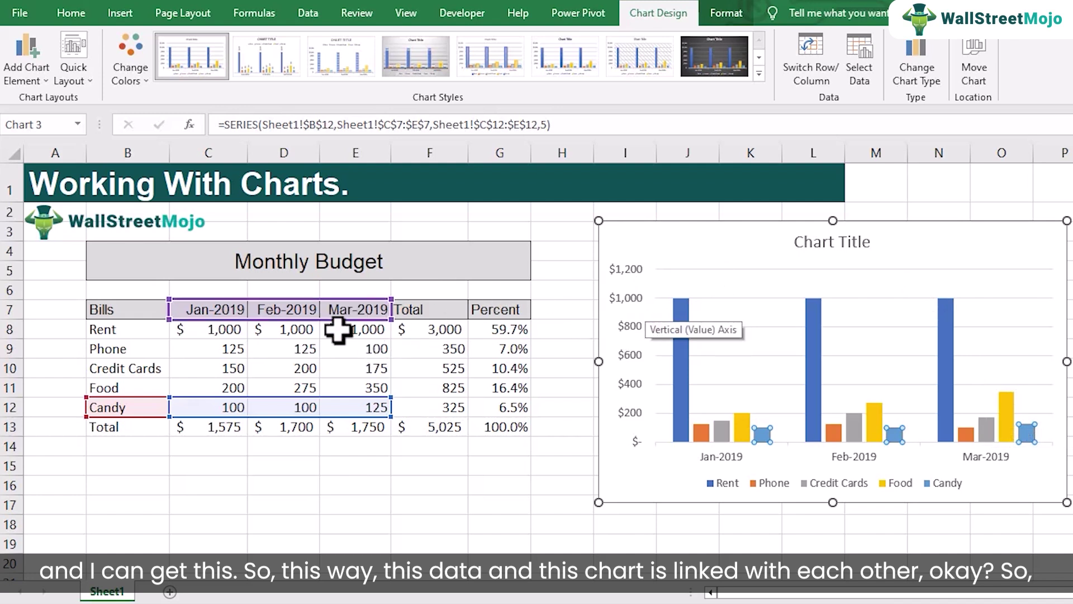
# Step: Set the Mar-2019 rent in E8 to 1200 and check the March Rent column in the chart
pyautogui.click(304, 334)
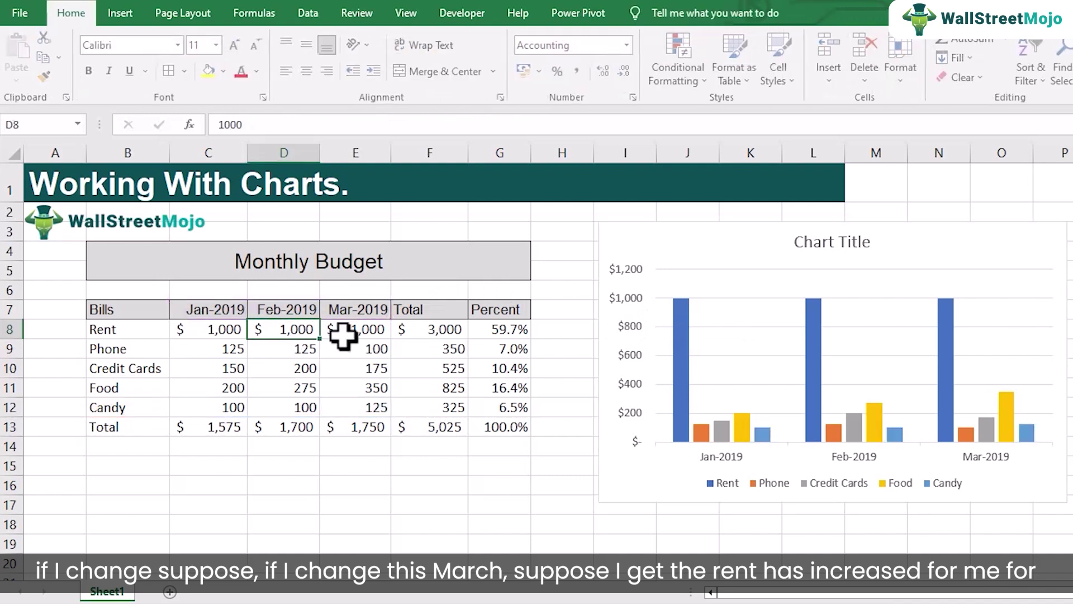
pyautogui.click(350, 331)
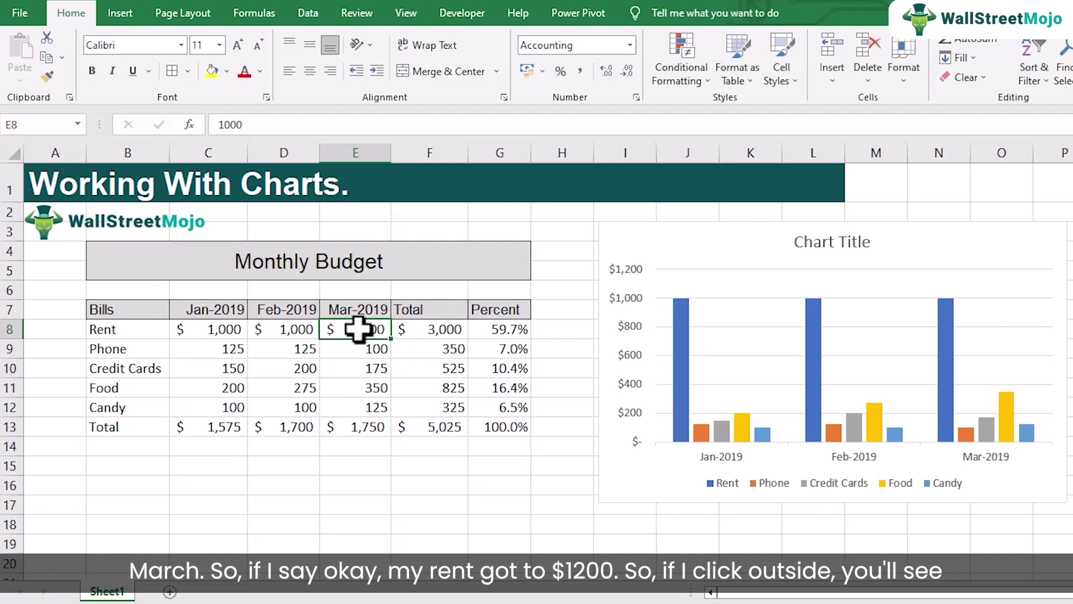
pyautogui.doubleClick(389, 333)
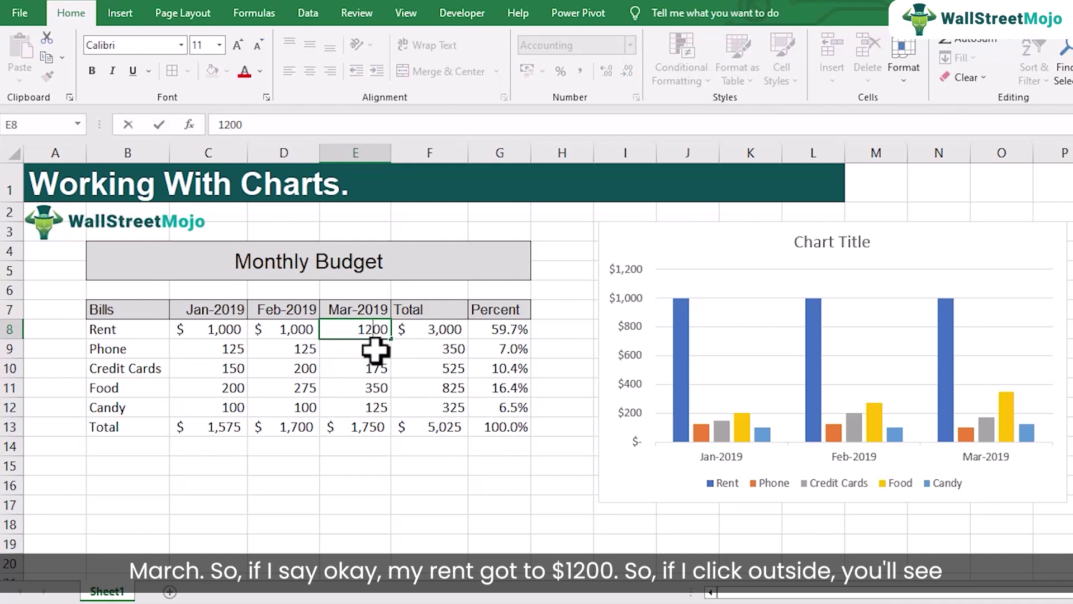
pyautogui.click(374, 351)
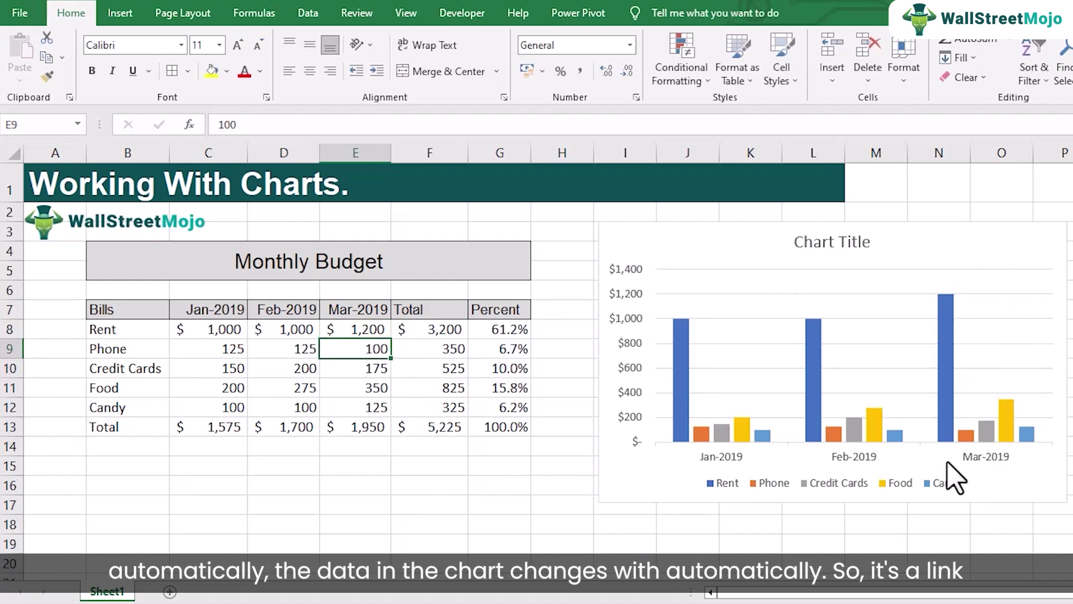
pyautogui.moveTo(955, 300)
pyautogui.click(366, 329)
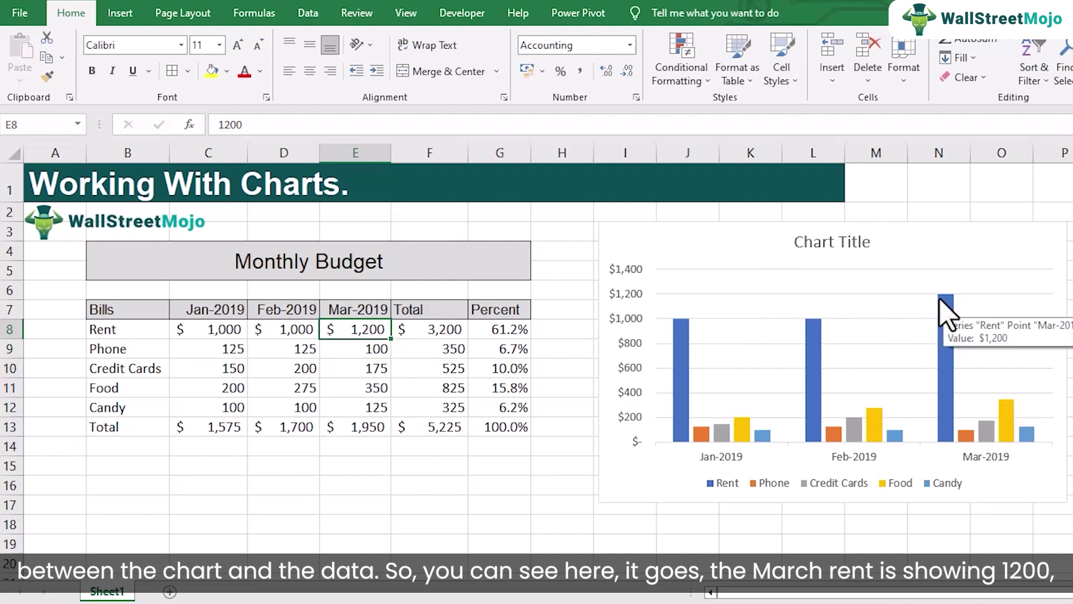
pyautogui.moveTo(947, 296)
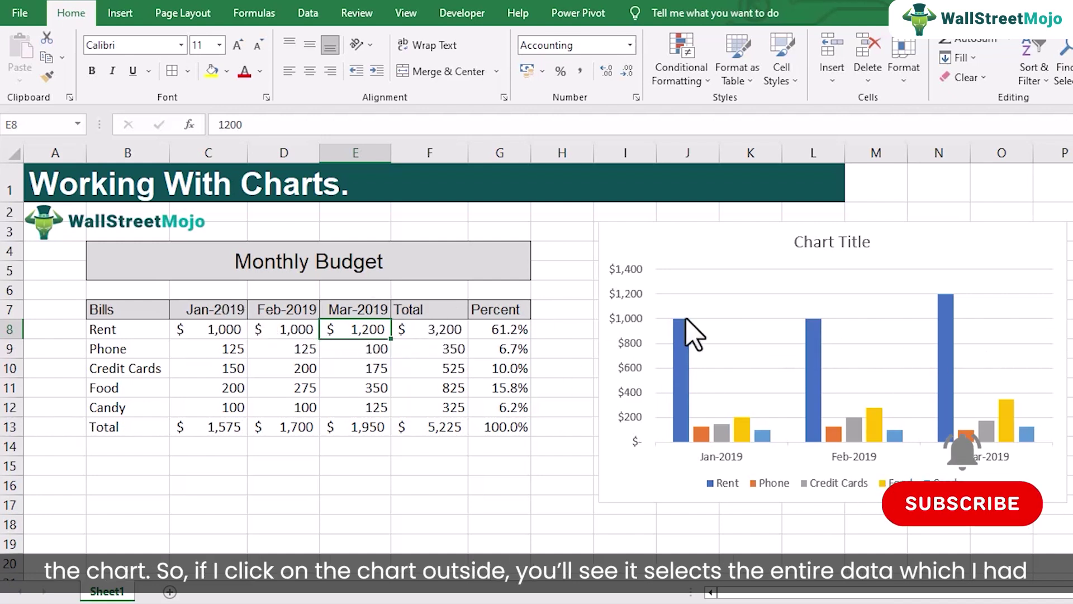
# Step: Examine the design and formatting options offered for the selected chart, and compare with the options when a worksheet cell is selected
pyautogui.click(699, 237)
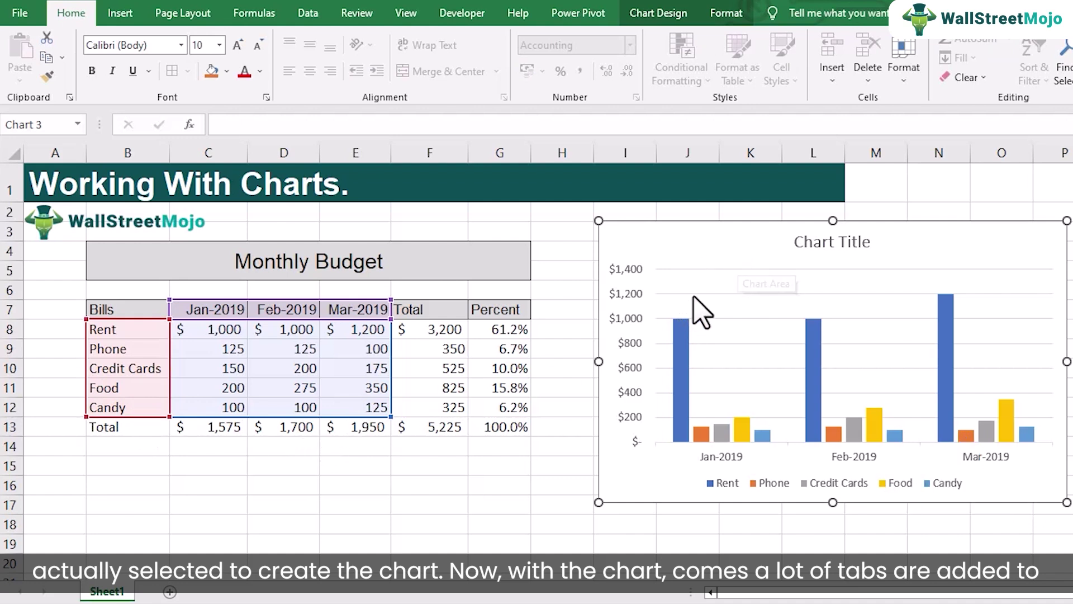
pyautogui.click(655, 13)
pyautogui.click(727, 16)
pyautogui.click(689, 20)
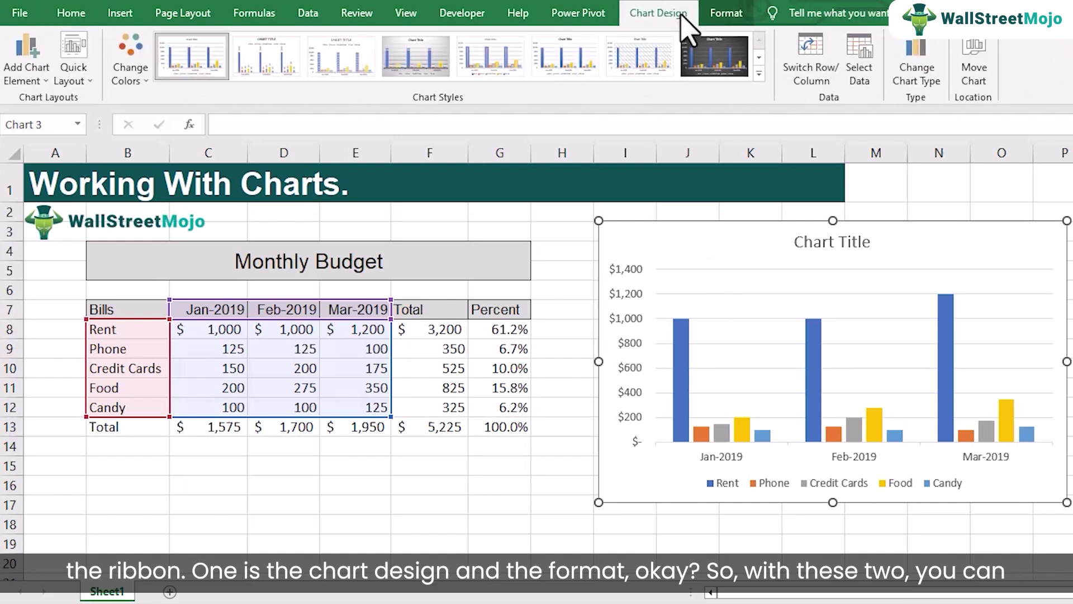
pyautogui.click(737, 15)
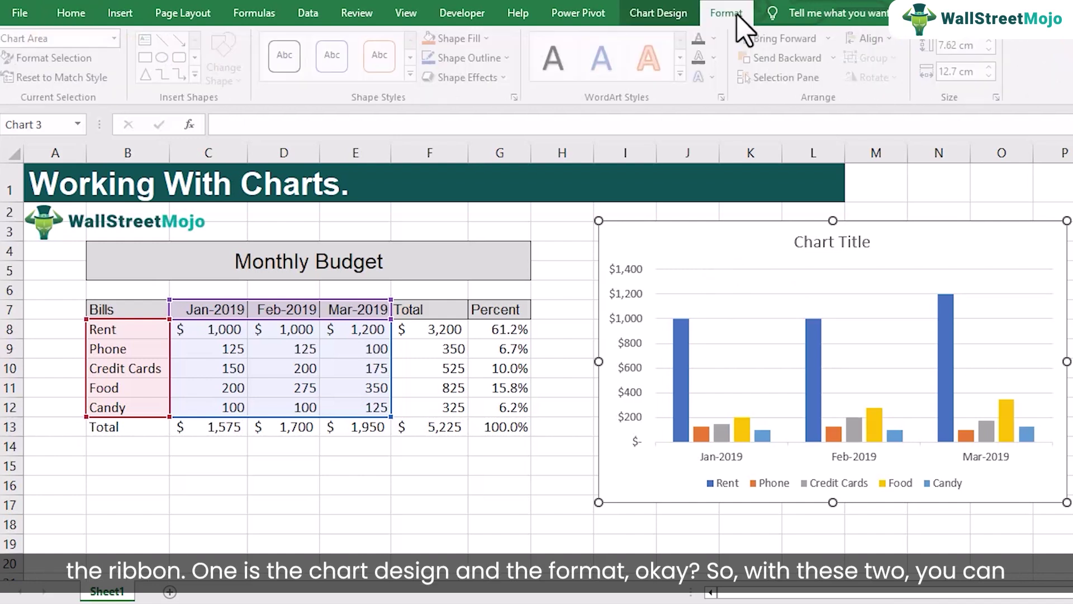
pyautogui.click(677, 14)
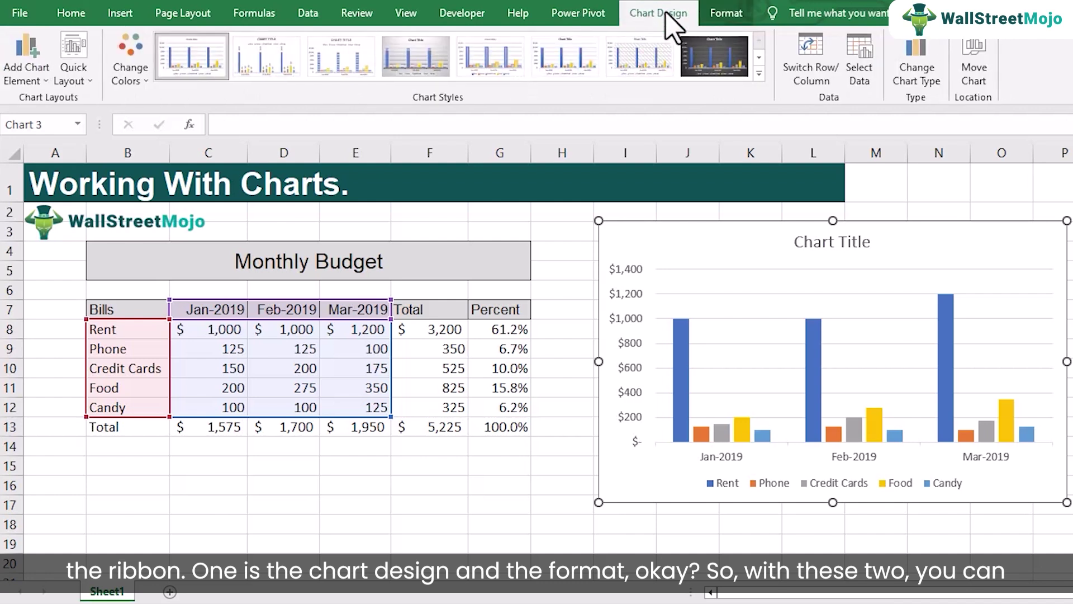
pyautogui.click(725, 16)
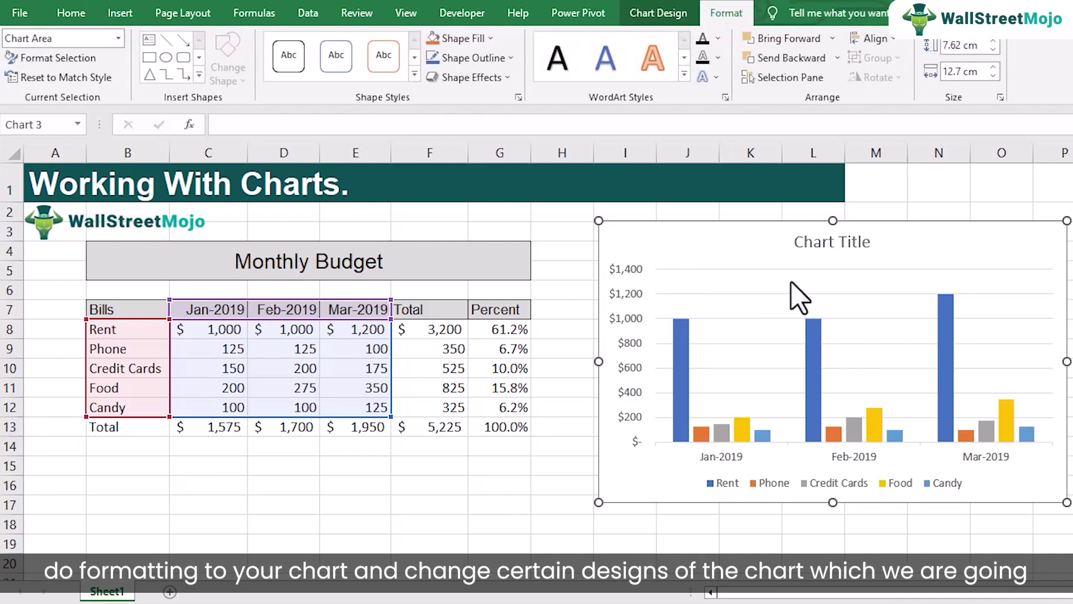
pyautogui.click(658, 17)
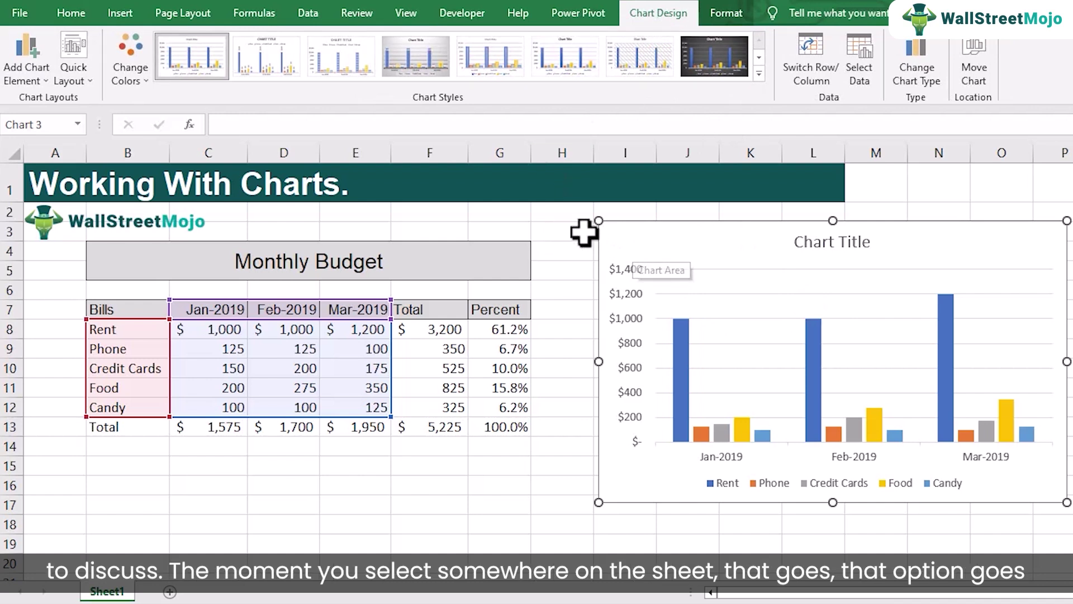
pyautogui.click(514, 220)
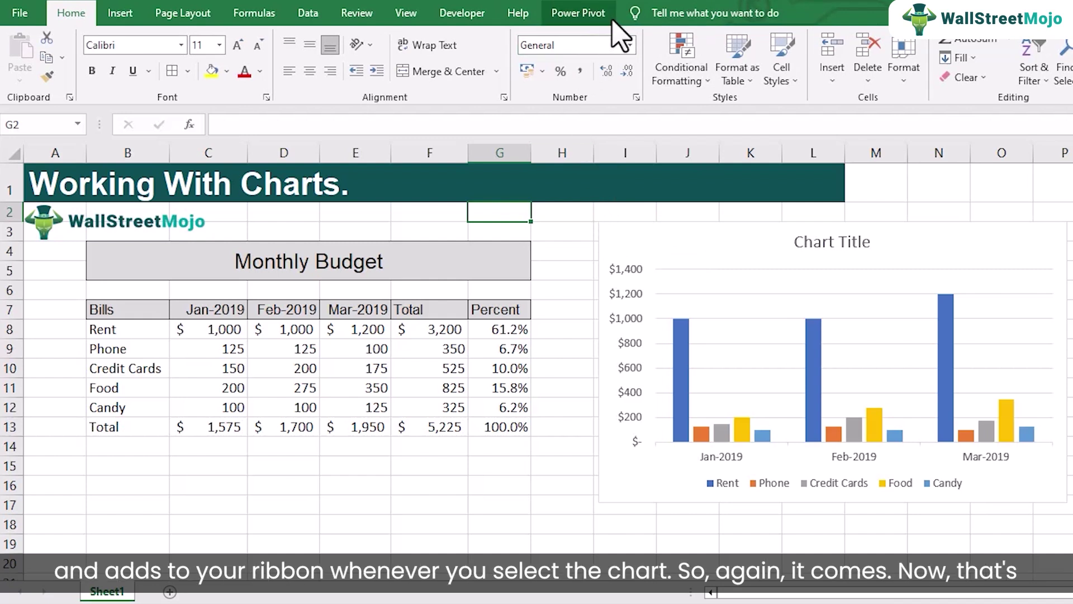
# Step: Apply the dark chart style Style 8 to the column chart
pyautogui.click(636, 236)
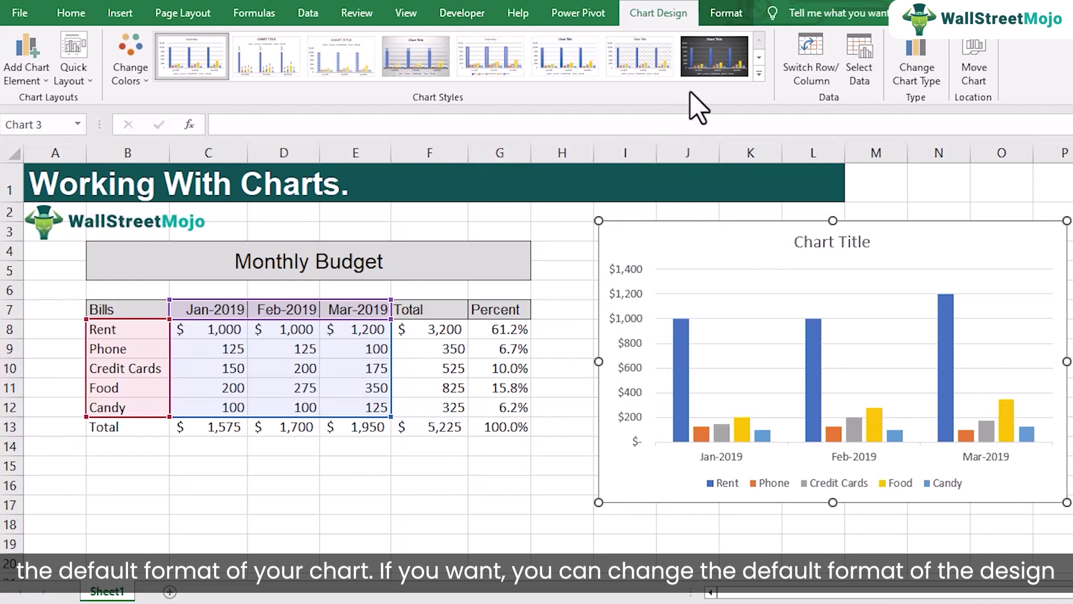
pyautogui.click(759, 73)
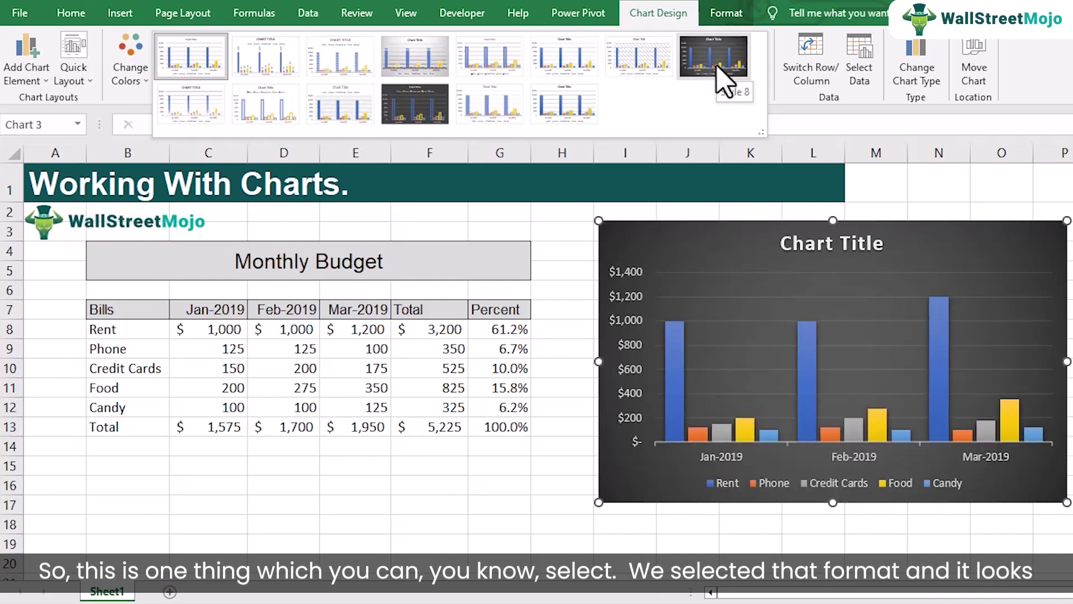
pyautogui.click(718, 78)
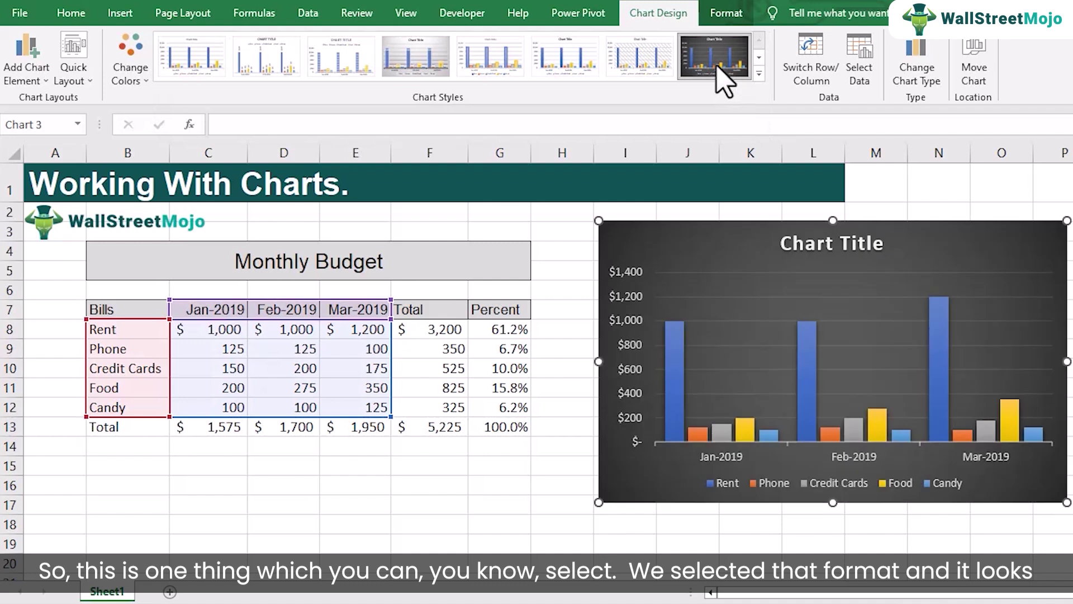
pyautogui.click(756, 521)
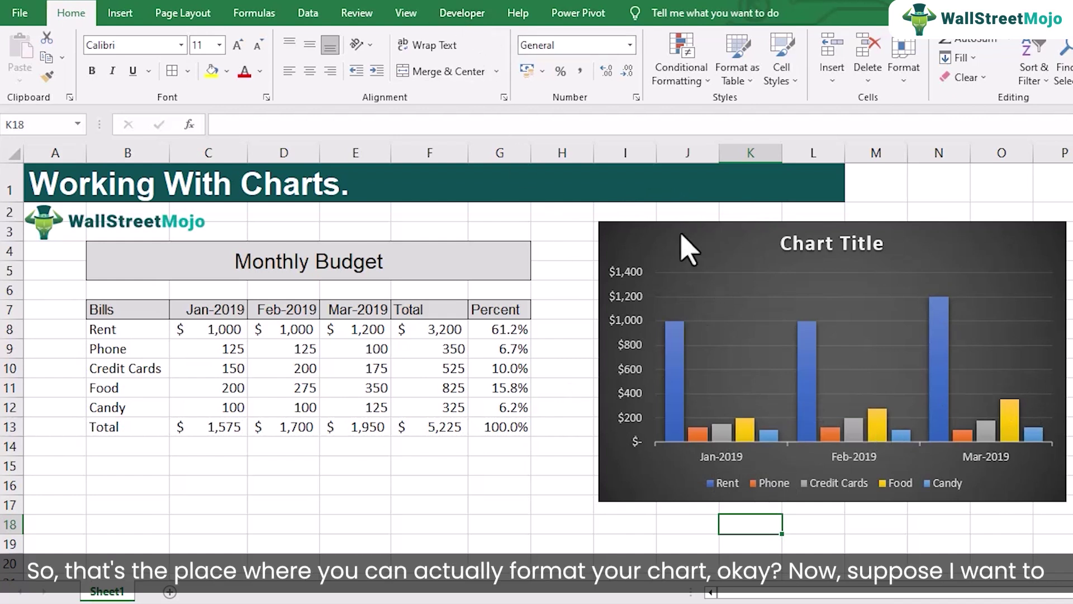
pyautogui.click(687, 249)
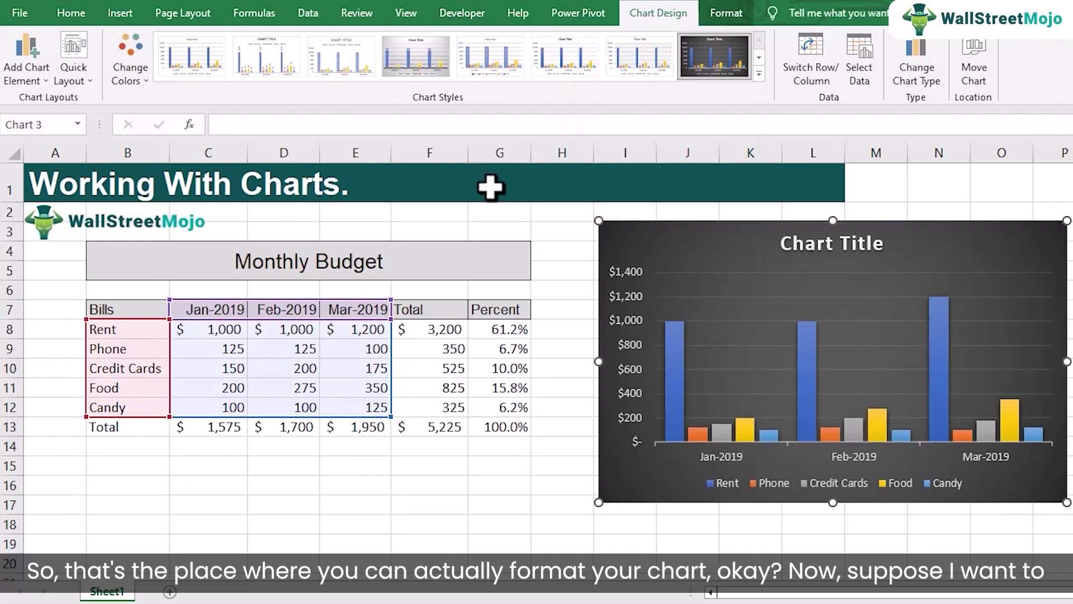
pyautogui.click(453, 349)
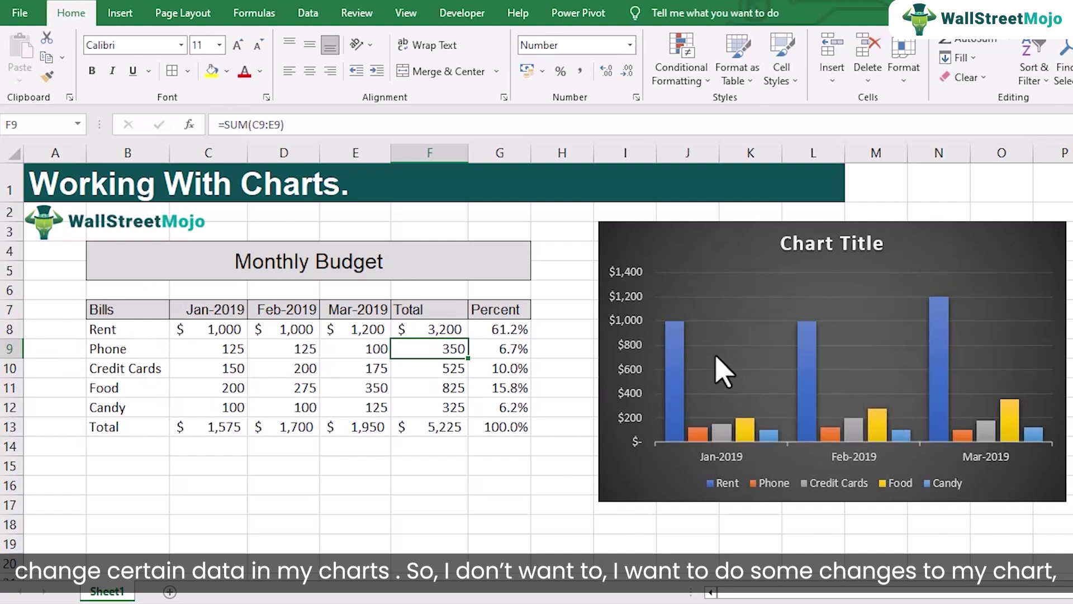
pyautogui.click(306, 311)
pyautogui.moveTo(306, 311); pyautogui.dragTo(312, 403)
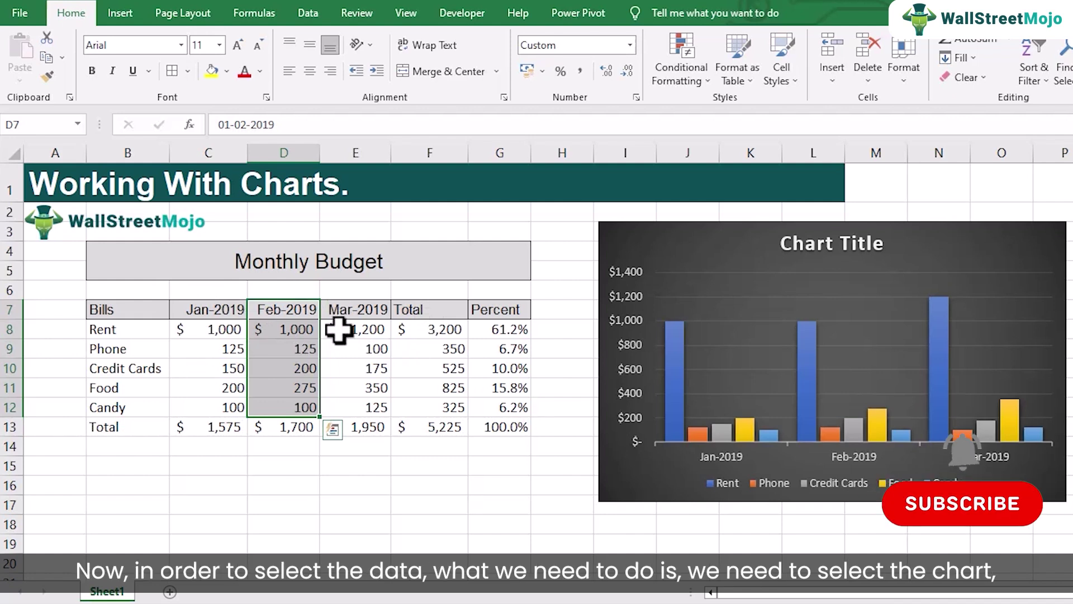
# Step: Open the column chart's data source settings and move the dialog clear of the budget table
pyautogui.click(692, 241)
pyautogui.click(679, 17)
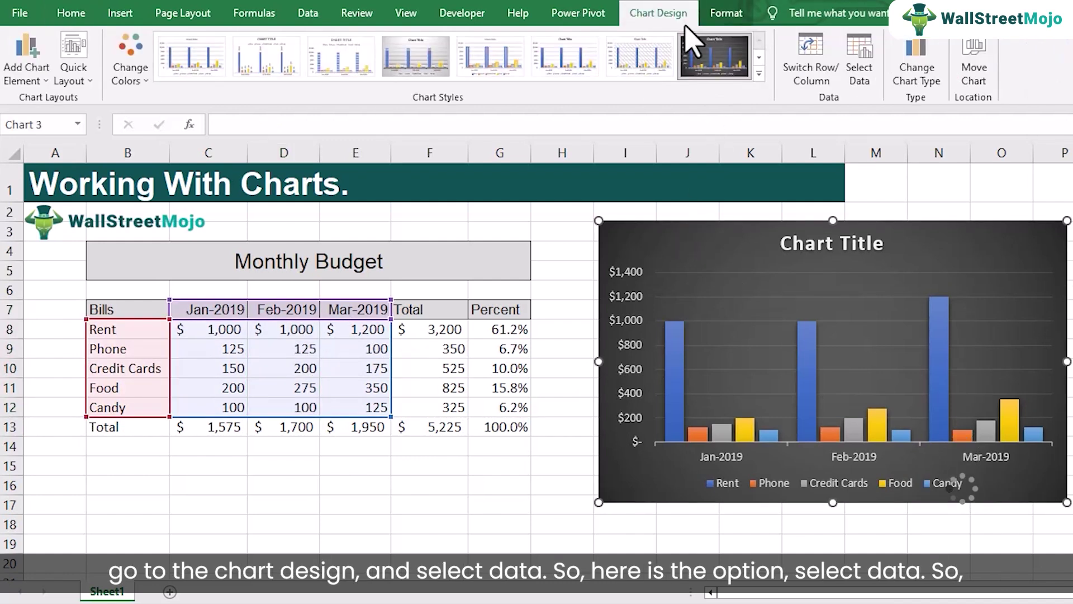
pyautogui.click(864, 73)
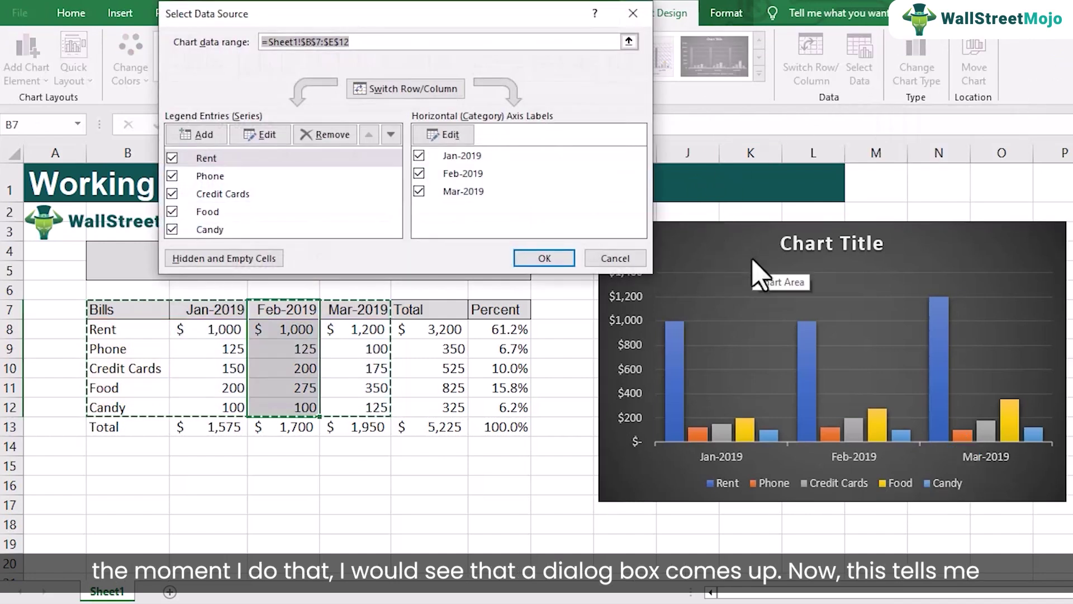
pyautogui.moveTo(454, 19); pyautogui.dragTo(562, 59)
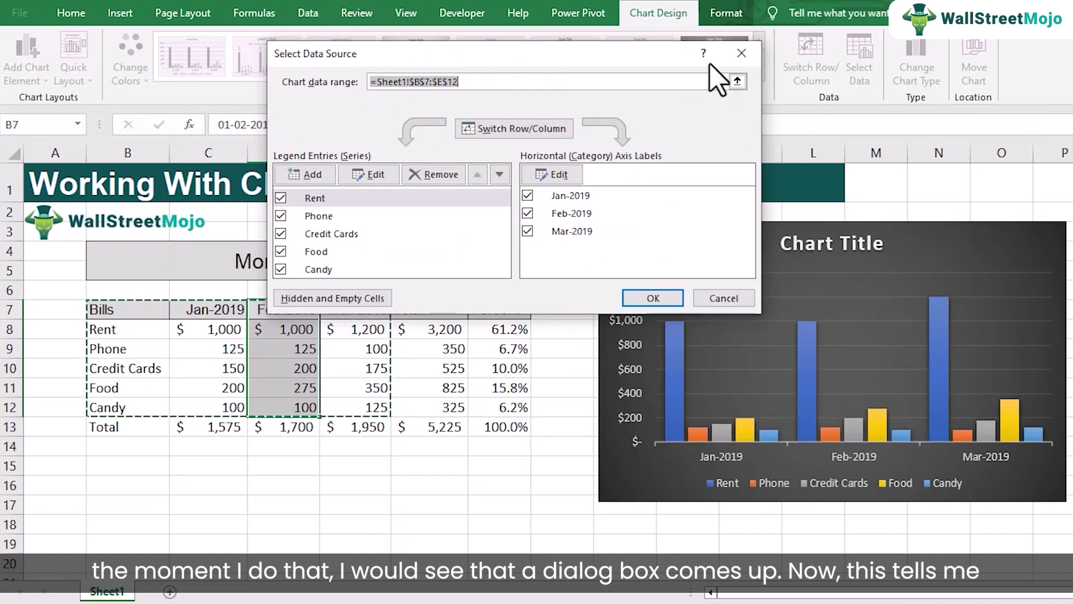
pyautogui.moveTo(586, 64); pyautogui.dragTo(586, 60)
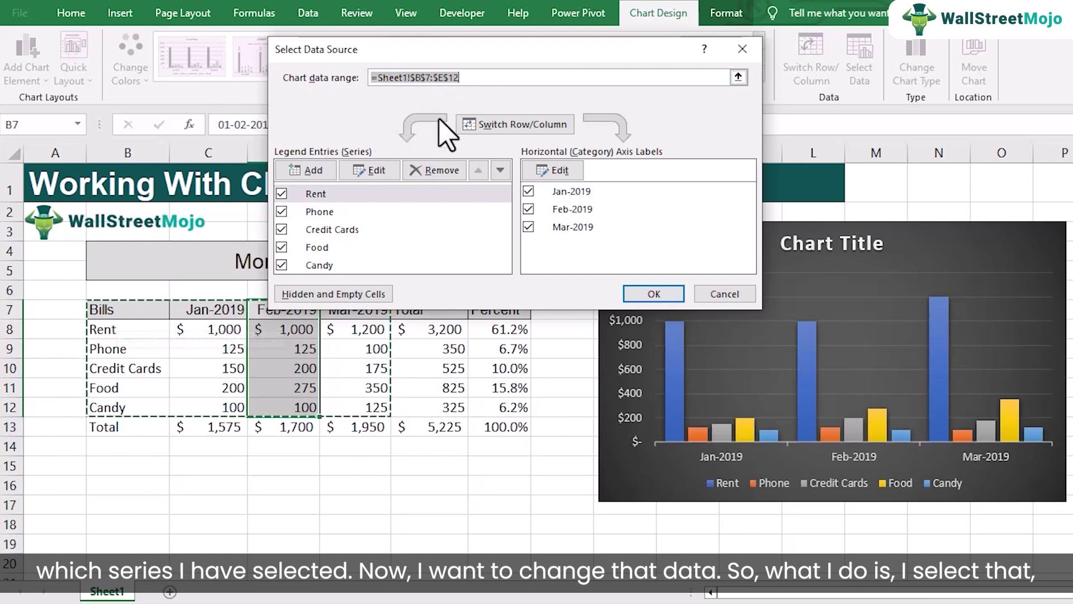
pyautogui.moveTo(449, 51); pyautogui.dragTo(393, 3)
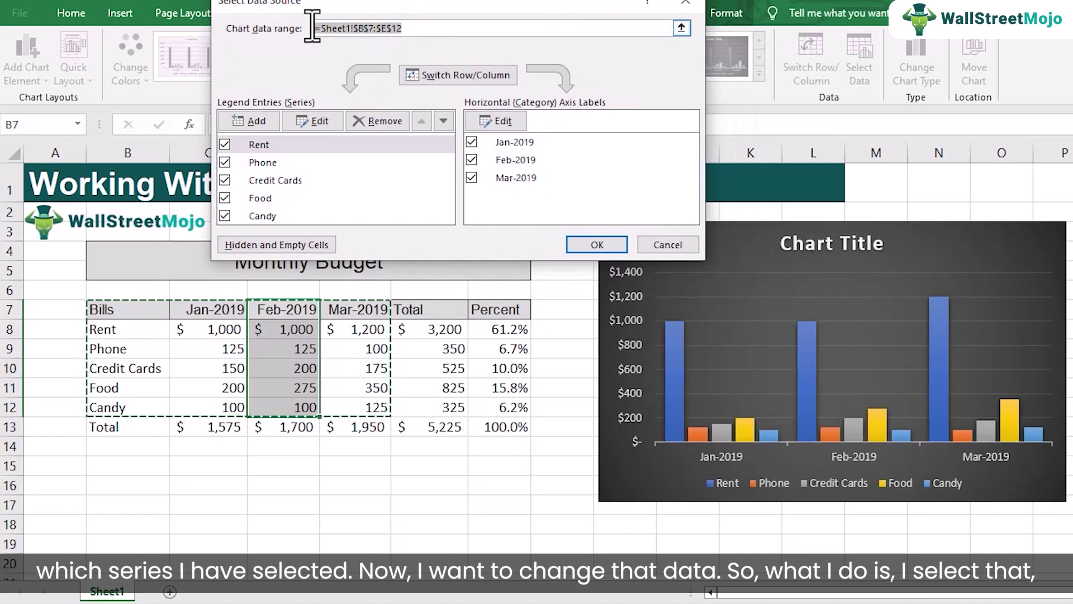
# Step: Replace the chart's data range with B7:C12 and E7:E12 to leave out the Feb-2019 column
pyautogui.press('Delete')
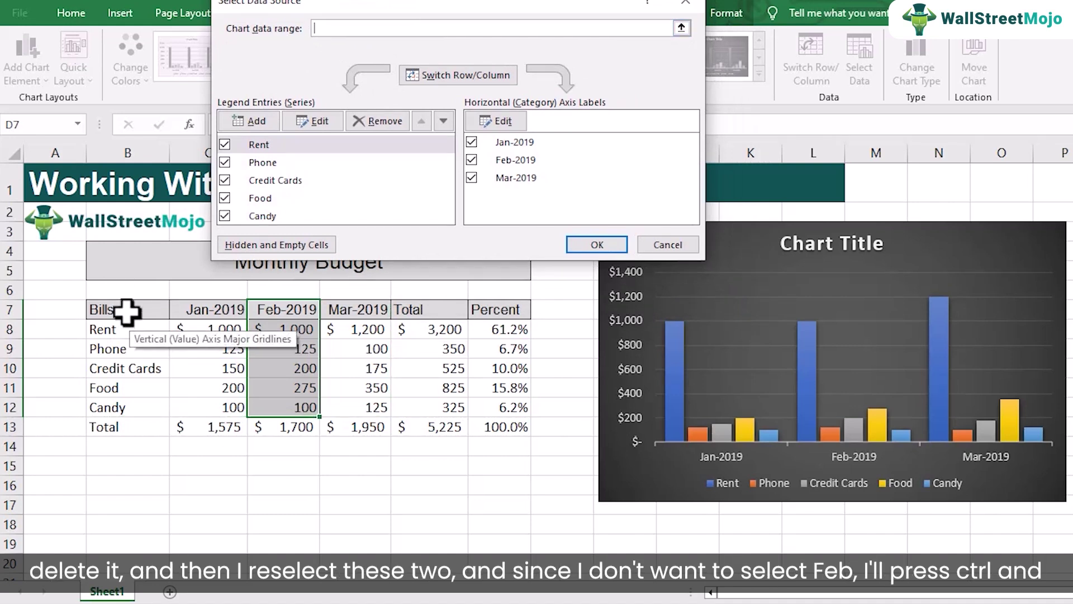
pyautogui.moveTo(126, 311); pyautogui.dragTo(145, 374)
pyautogui.moveTo(205, 400); pyautogui.dragTo(206, 402)
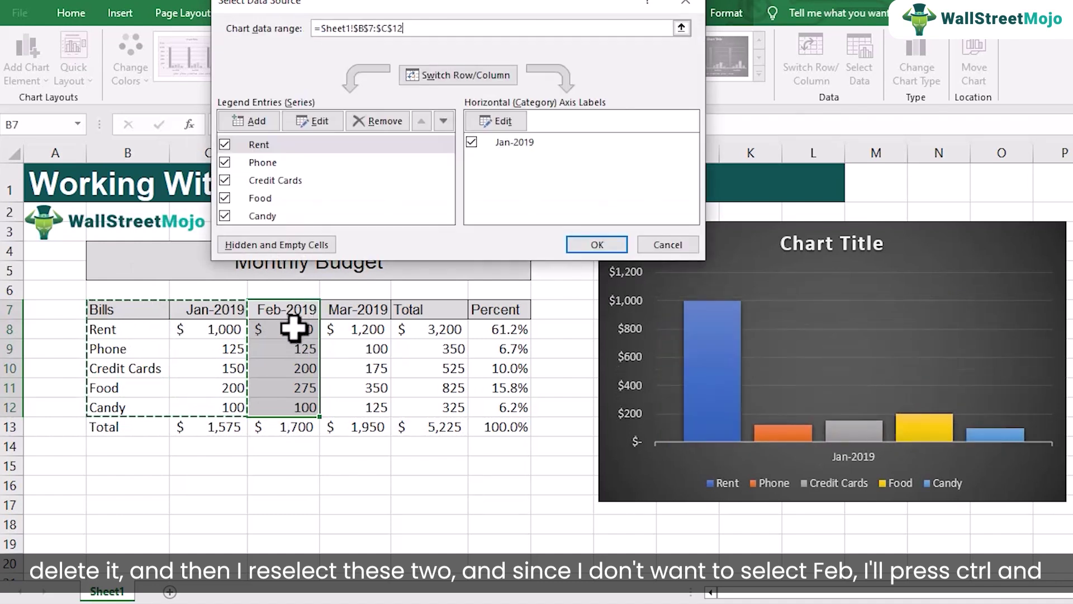
pyautogui.moveTo(372, 316); pyautogui.dragTo(378, 409)
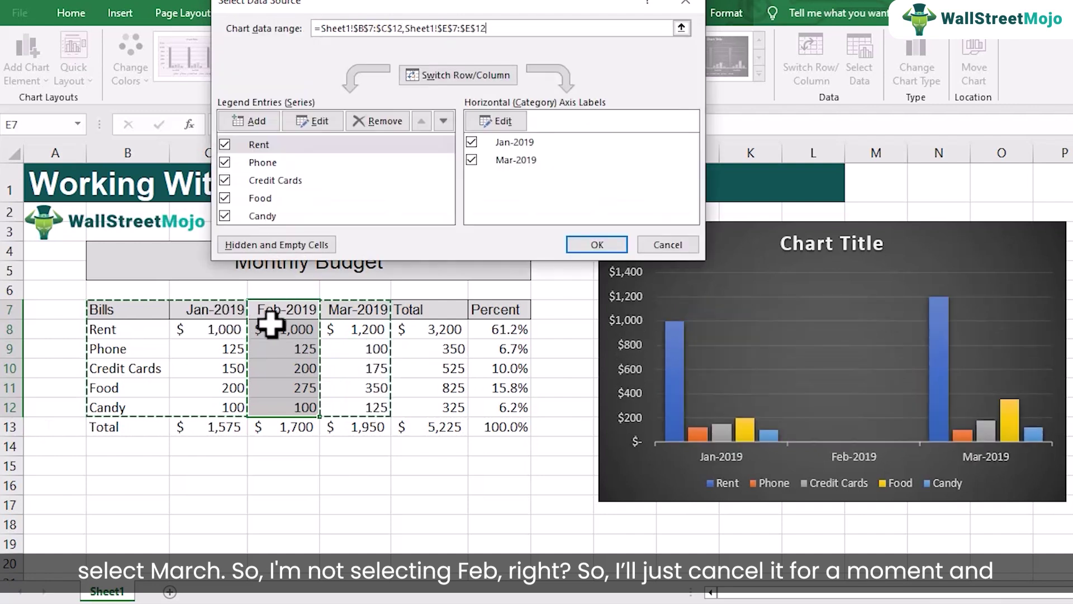
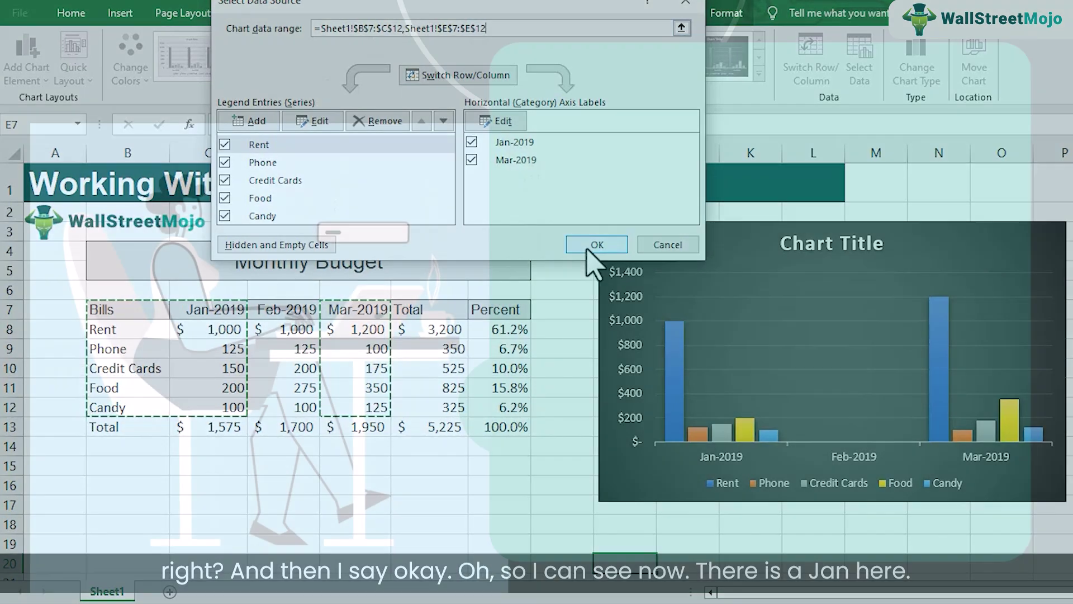
pyautogui.click(595, 244)
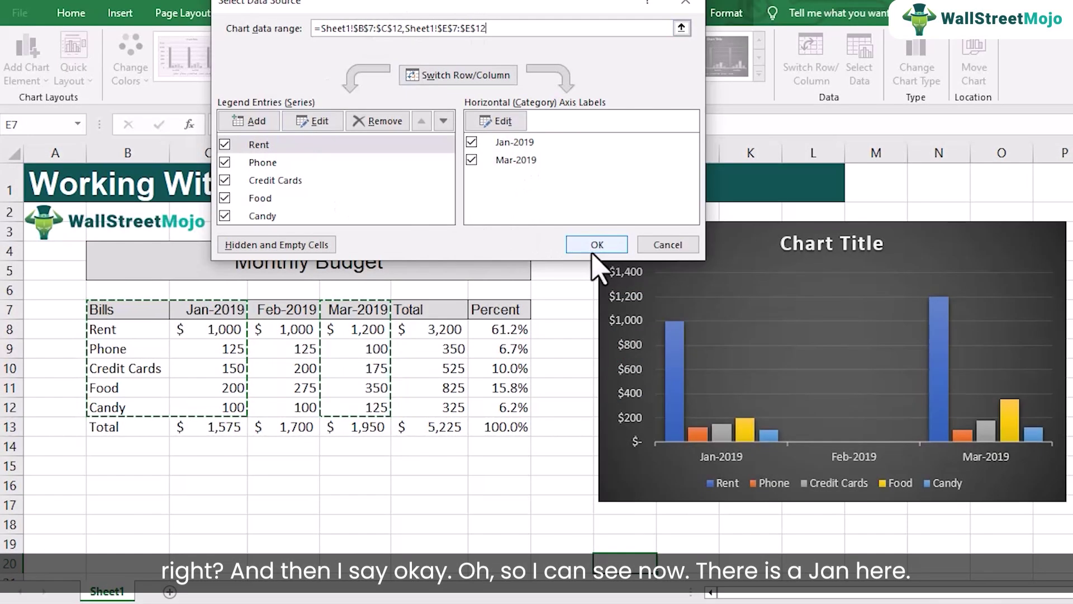
pyautogui.click(596, 246)
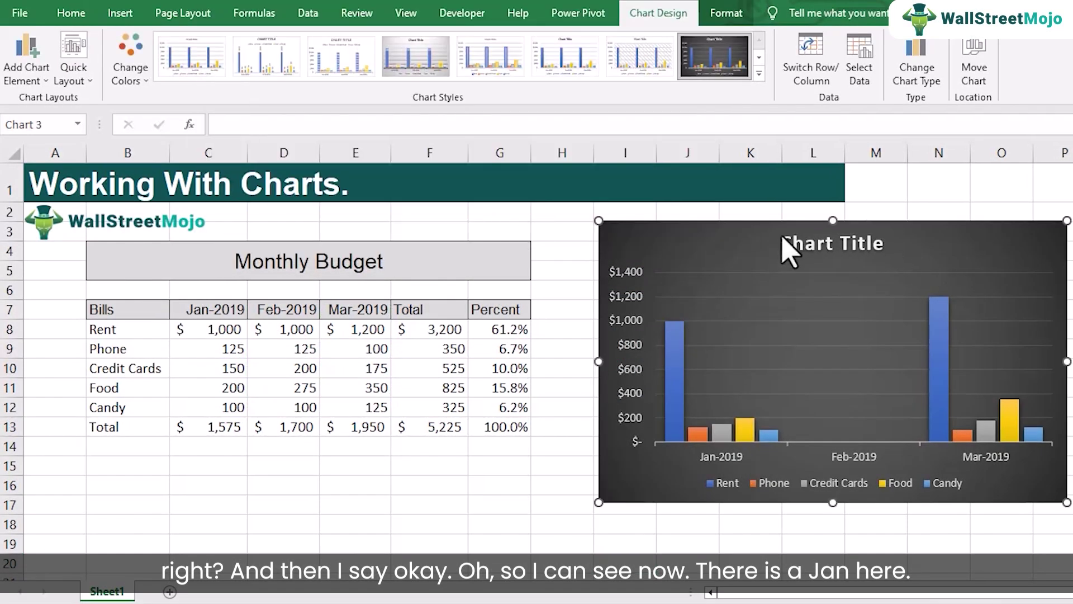
# Step: Set the chart's horizontal axis type to Text axis and close the axis formatting settings
pyautogui.moveTo(677, 403)
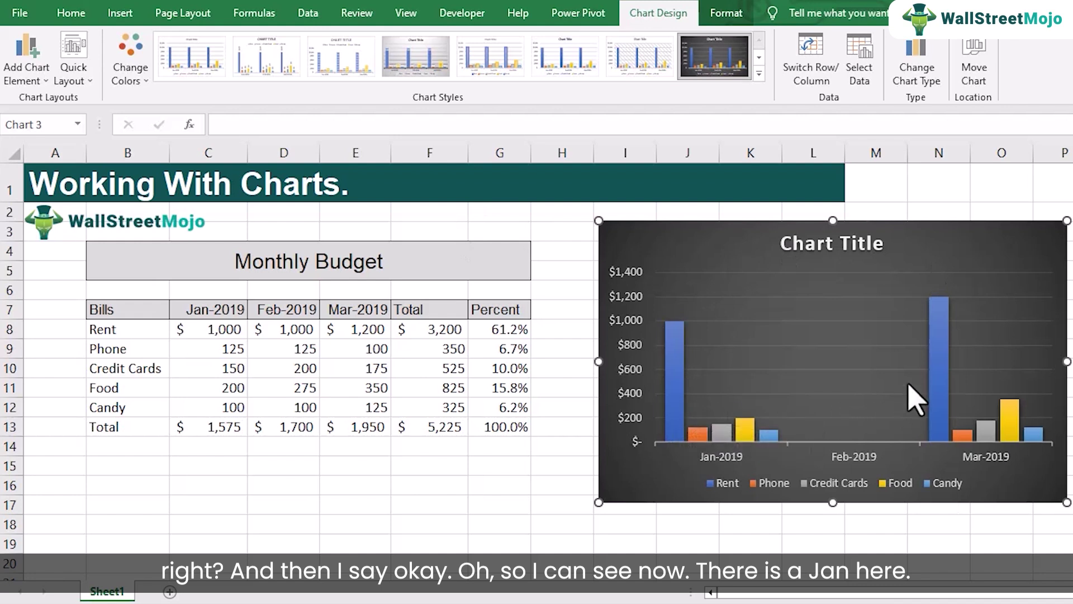
pyautogui.moveTo(940, 380)
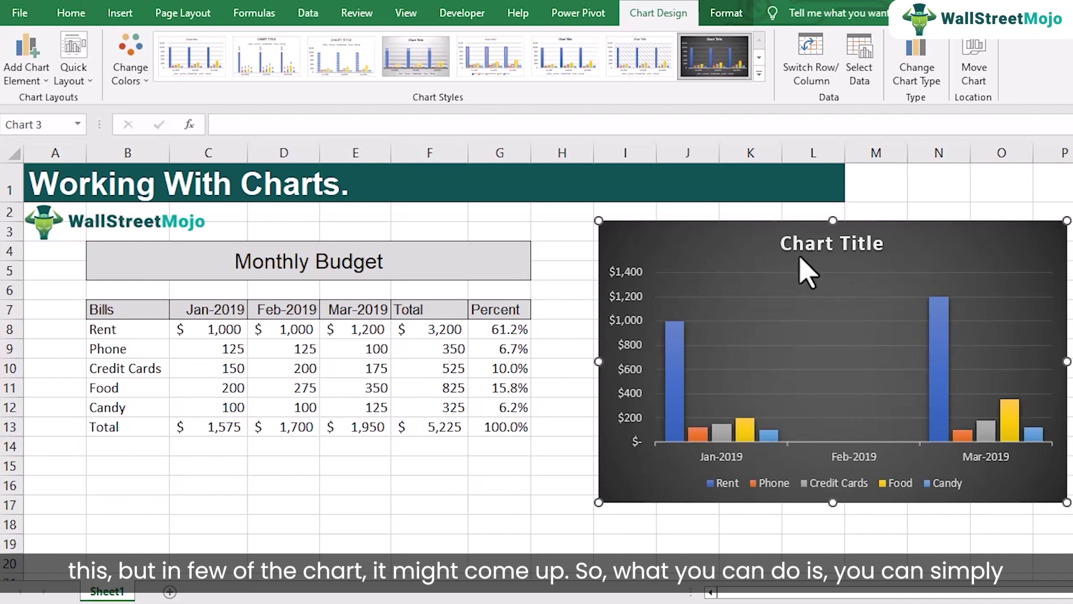
pyautogui.rightClick(853, 457)
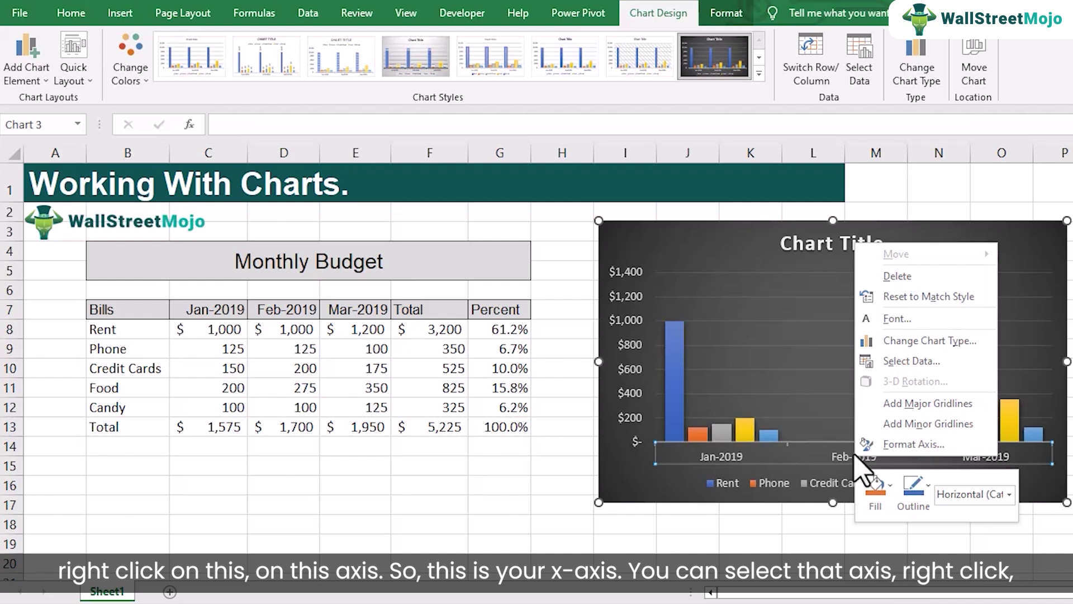
pyautogui.press('Escape')
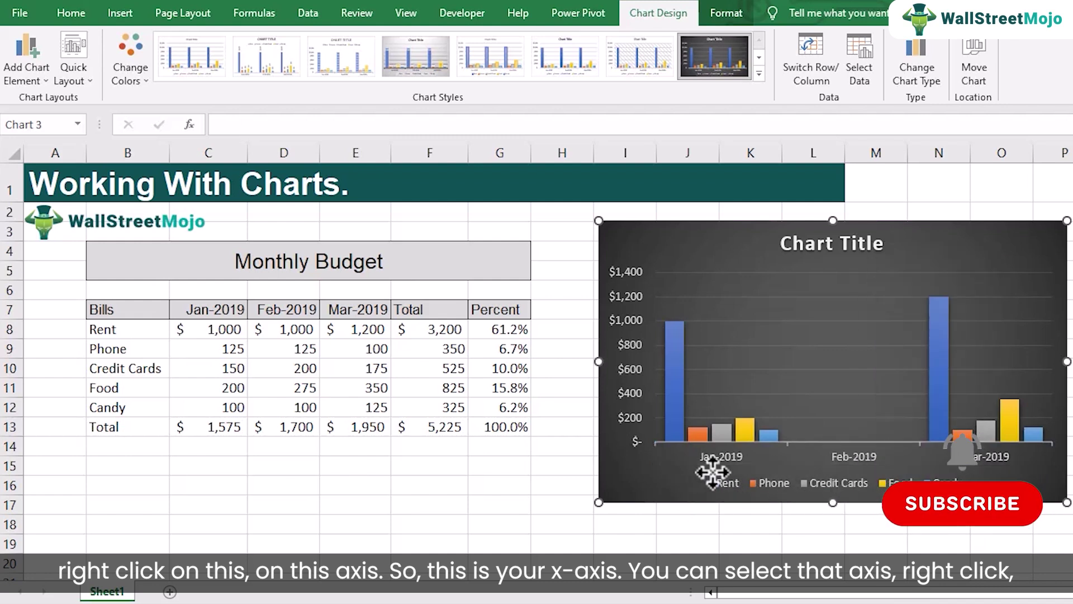
pyautogui.rightClick(743, 461)
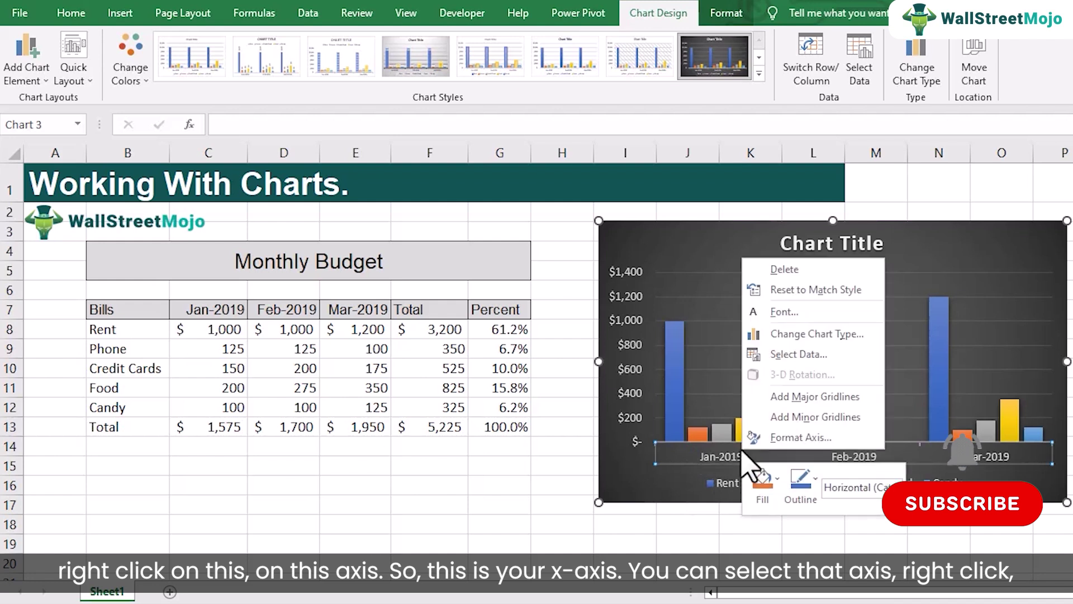
pyautogui.click(770, 441)
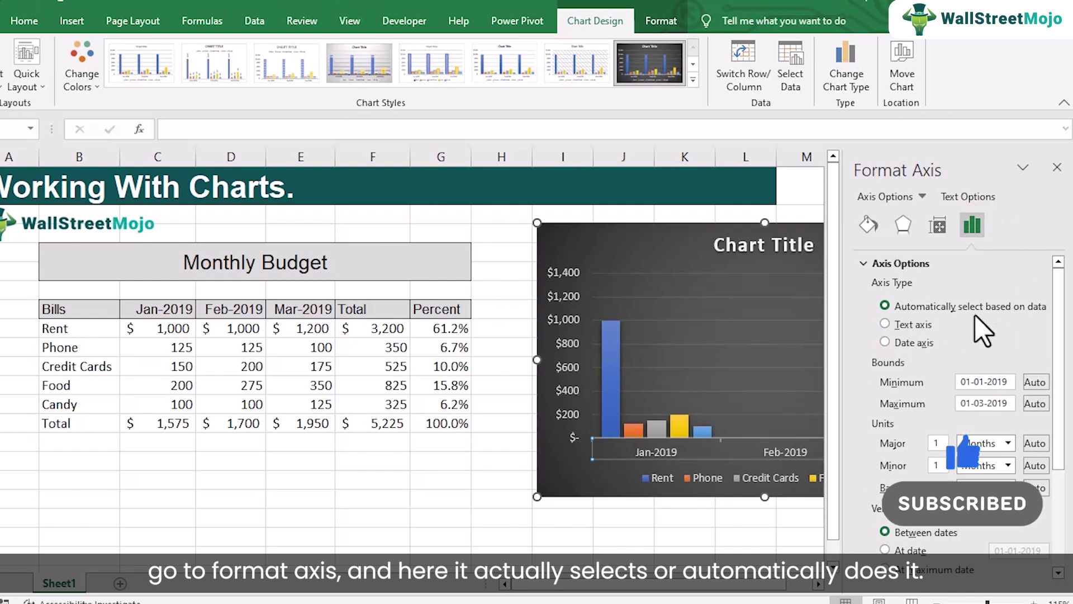
pyautogui.click(911, 332)
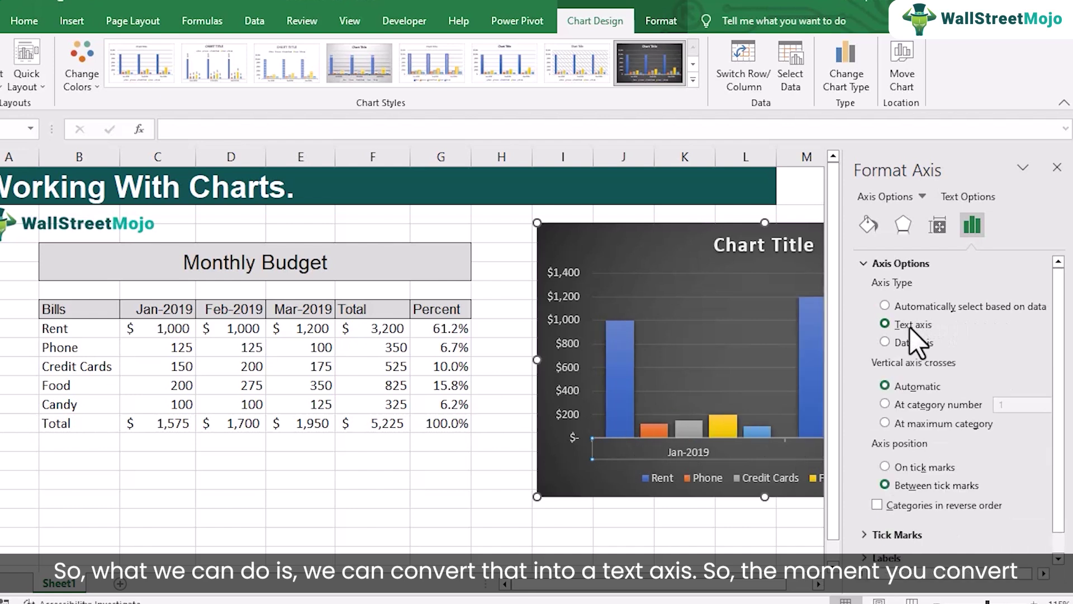
pyautogui.scroll(-1, 1037, 555)
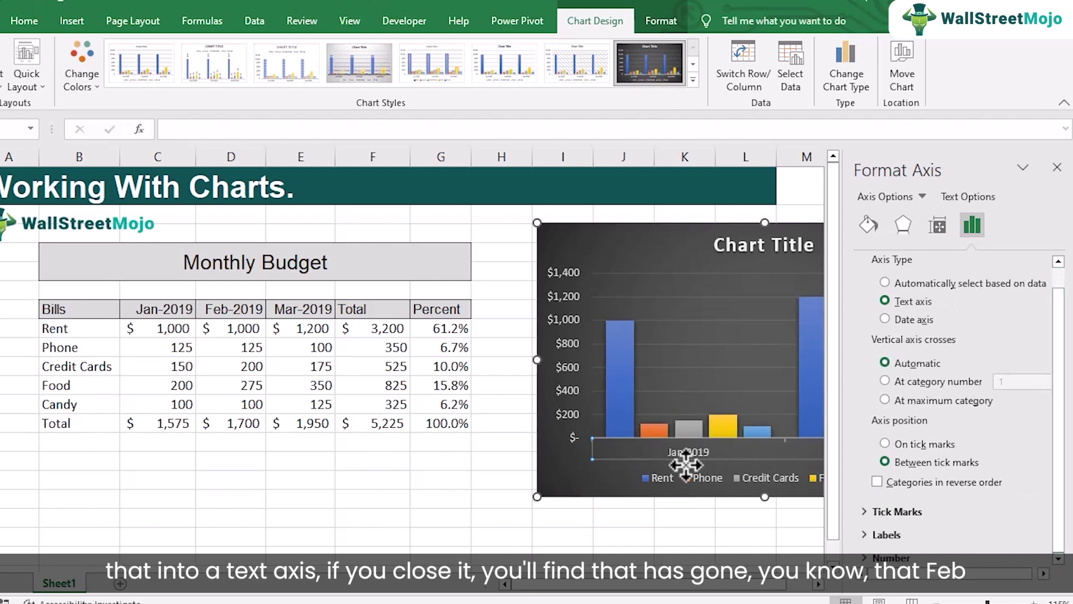
pyautogui.click(1057, 167)
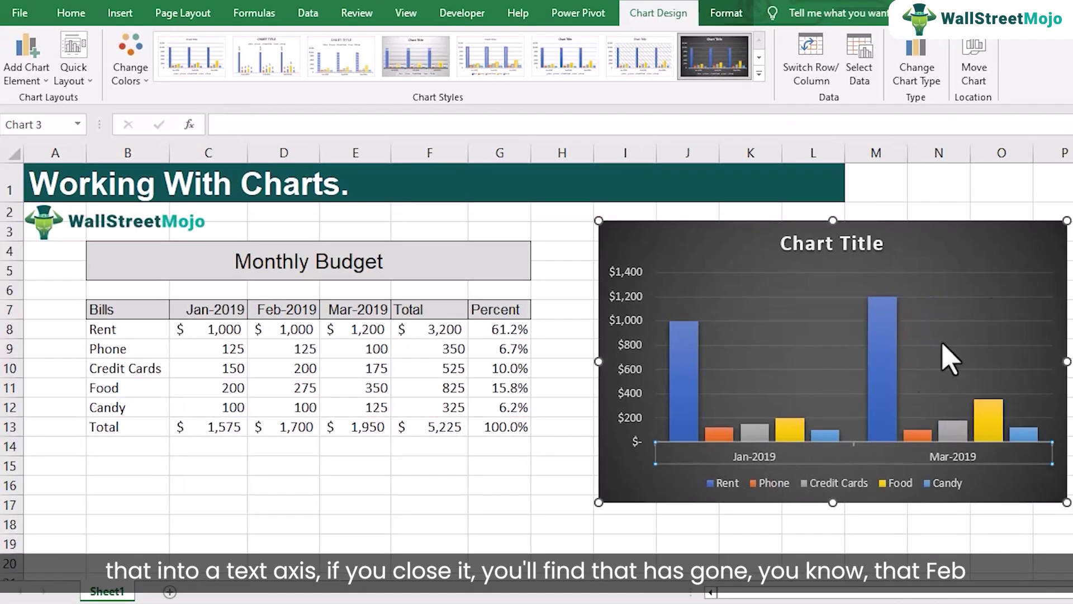
# Step: Redefine the chart's data range as B7:E12 to include the Feb-2019 column again
pyautogui.click(809, 344)
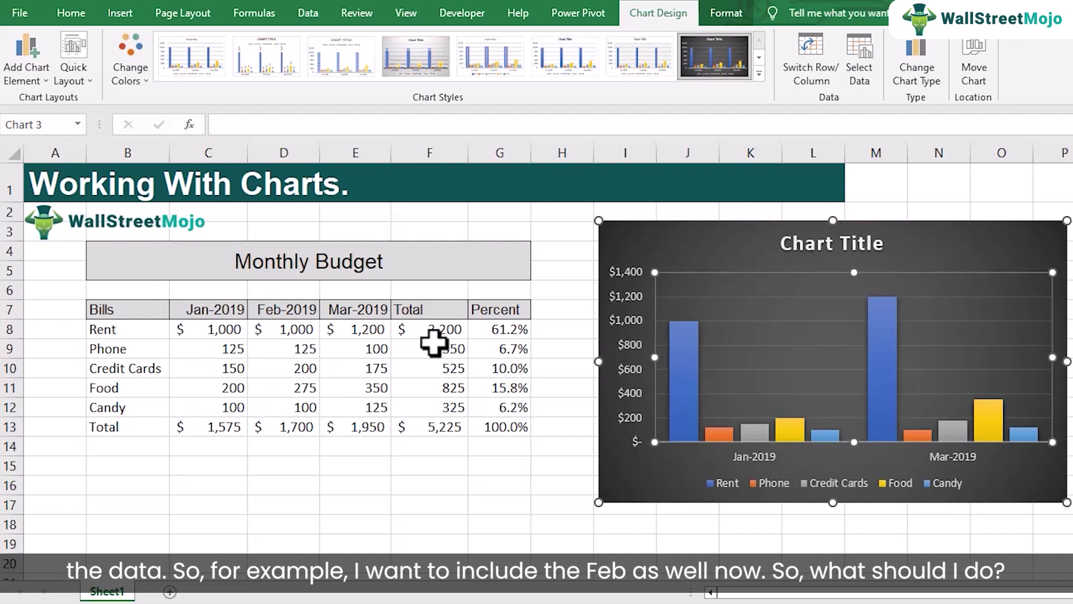
pyautogui.click(661, 262)
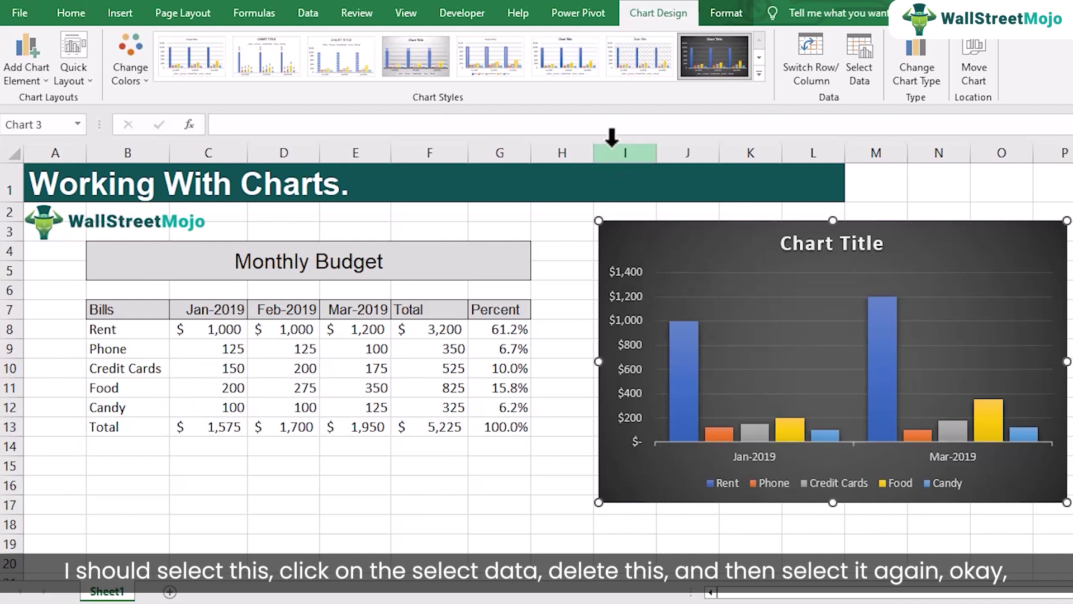
pyautogui.click(859, 70)
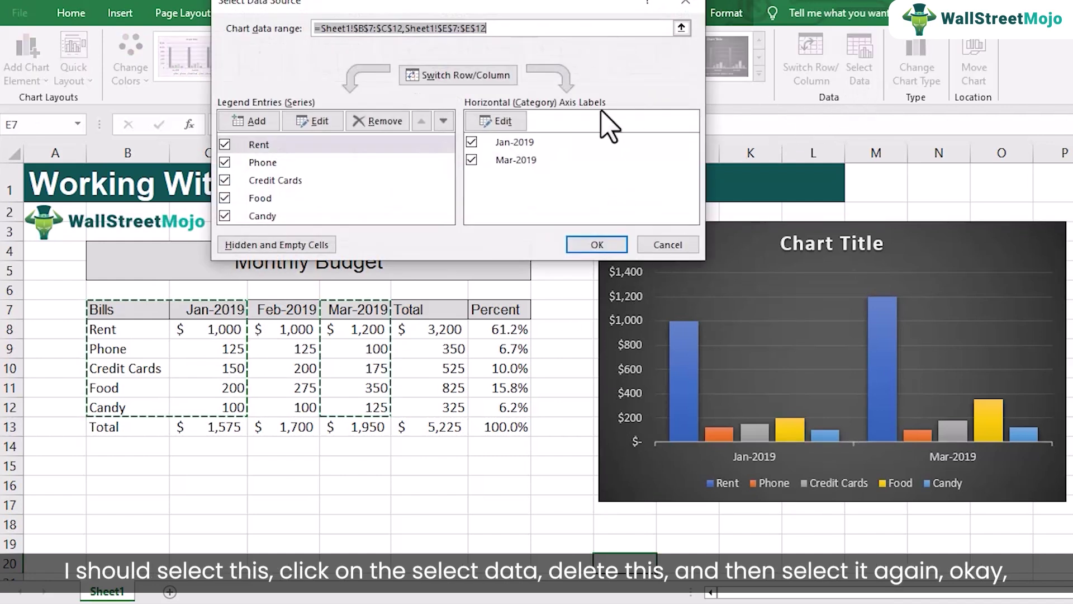
pyautogui.press('Delete')
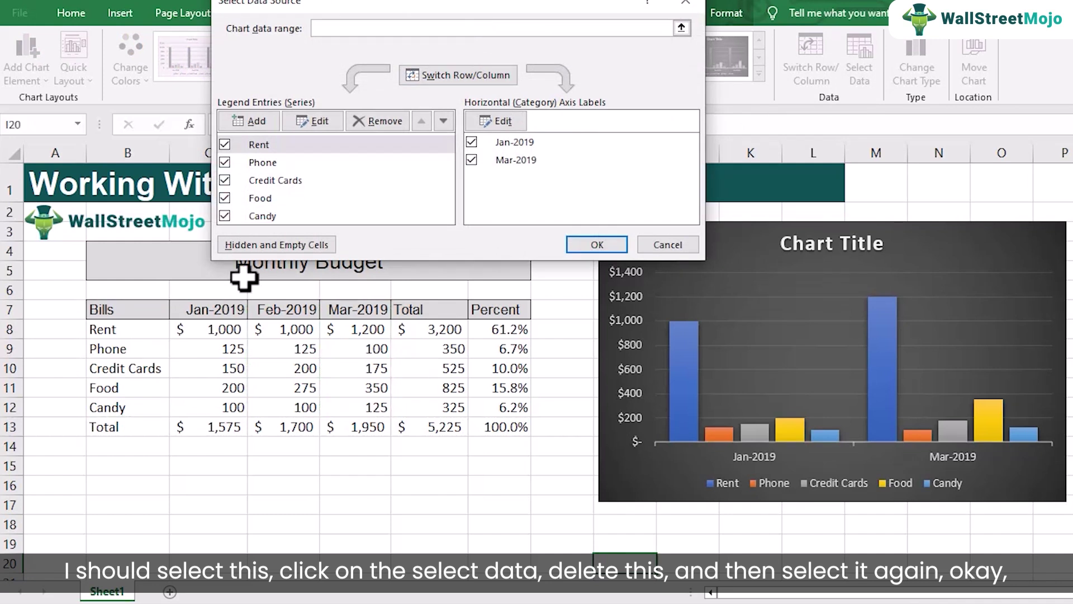
pyautogui.moveTo(166, 324); pyautogui.dragTo(363, 406)
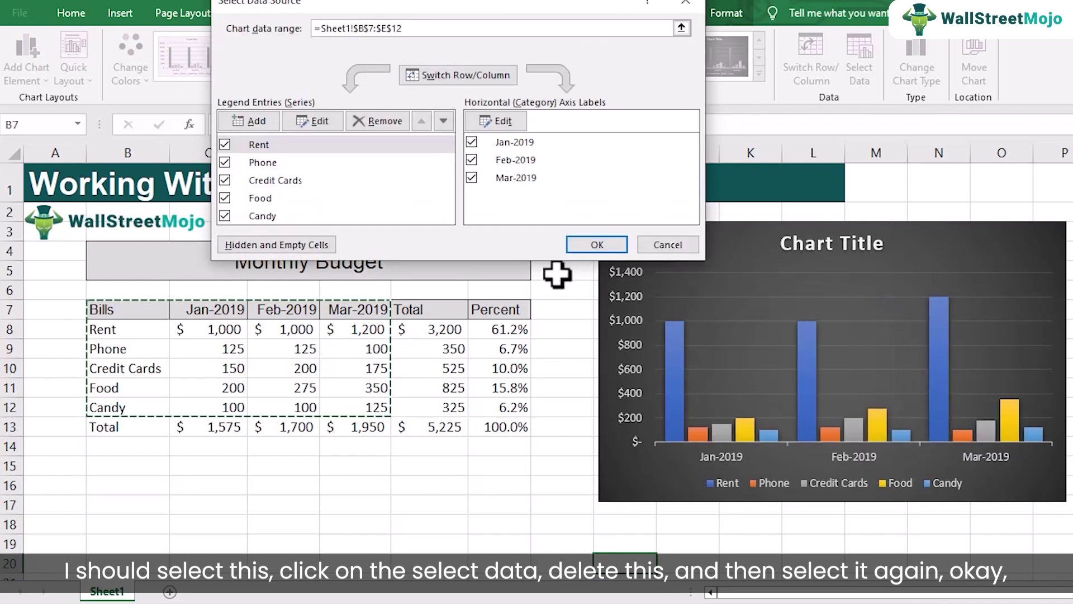
pyautogui.click(597, 246)
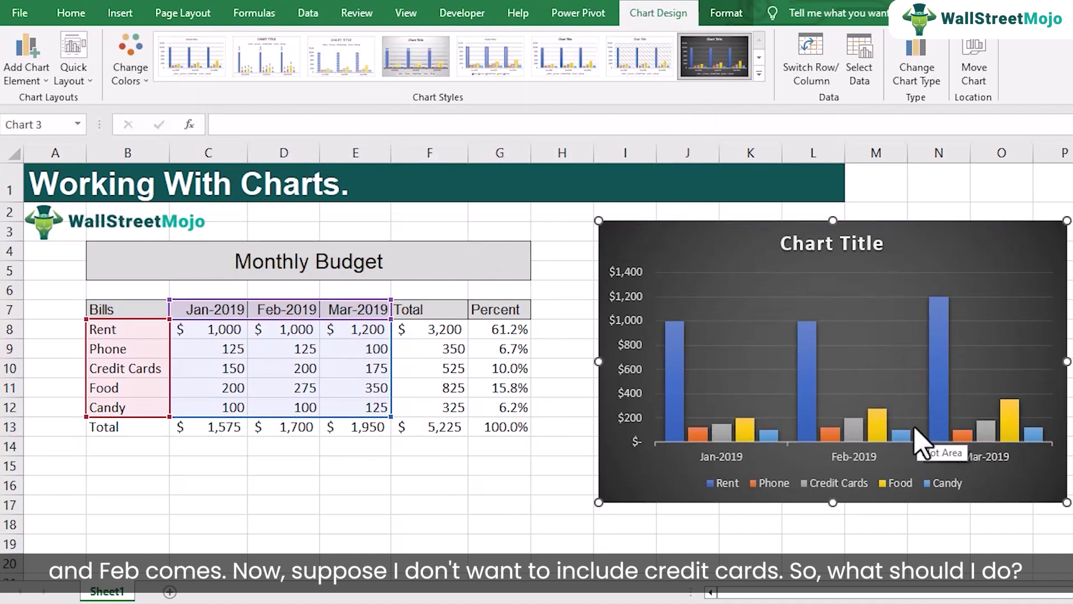
# Step: Replace the chart's data range with B7:E9 and B11:E12 to leave out the Credit Cards row
pyautogui.click(135, 368)
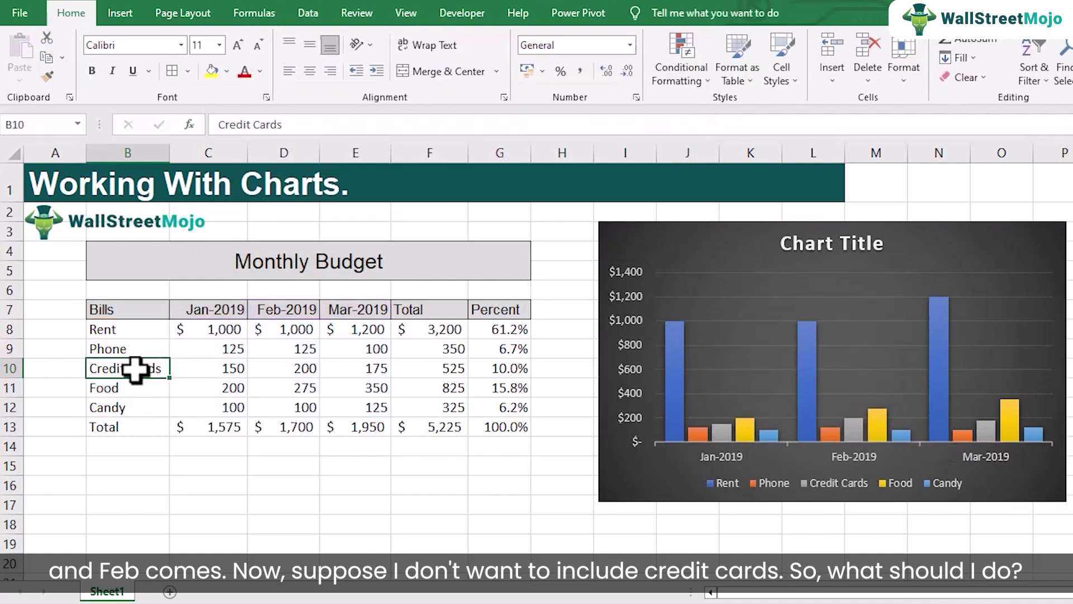
pyautogui.moveTo(121, 372); pyautogui.dragTo(344, 366)
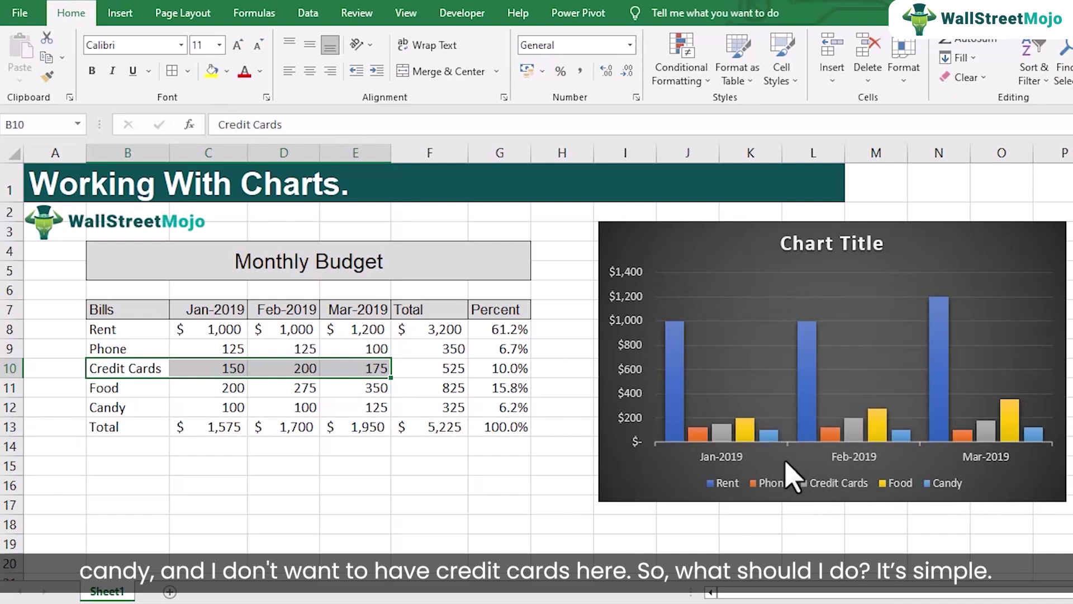
pyautogui.click(643, 247)
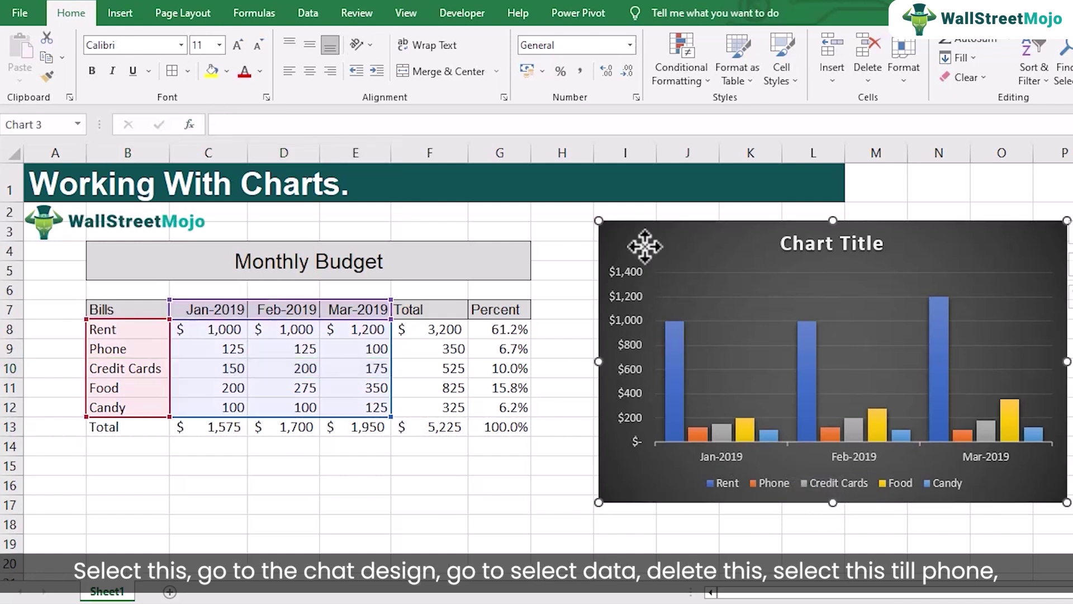
pyautogui.click(658, 15)
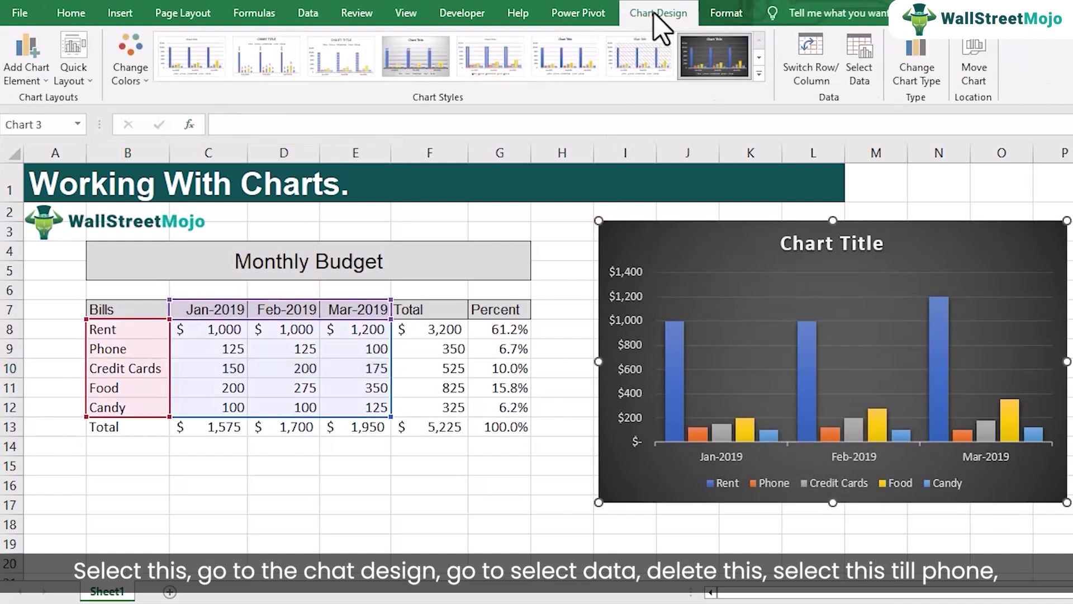
pyautogui.click(860, 67)
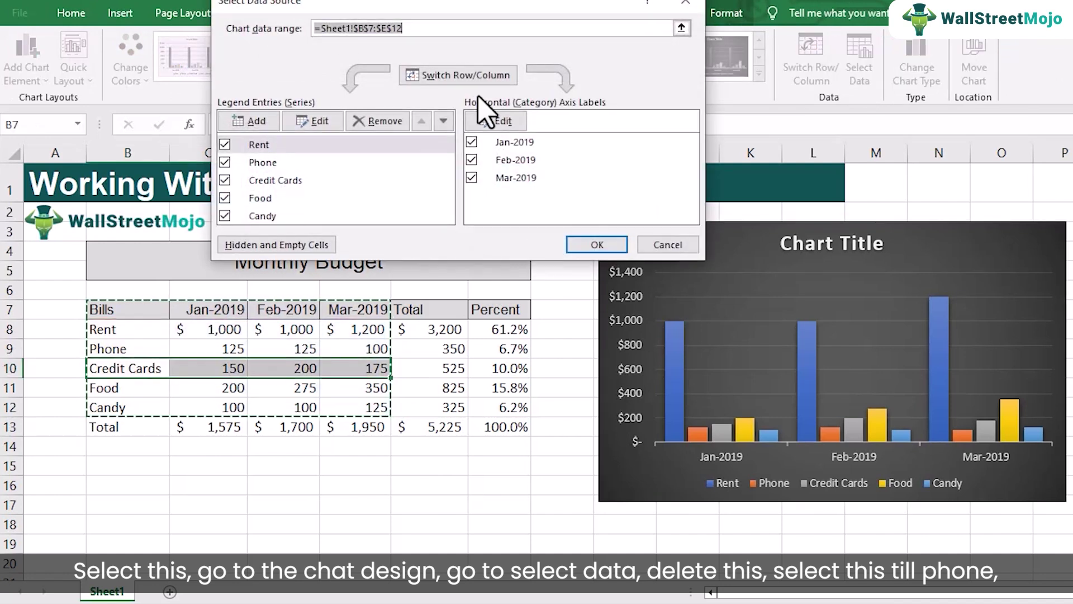
pyautogui.press('BackSpace')
pyautogui.moveTo(140, 311); pyautogui.dragTo(351, 352)
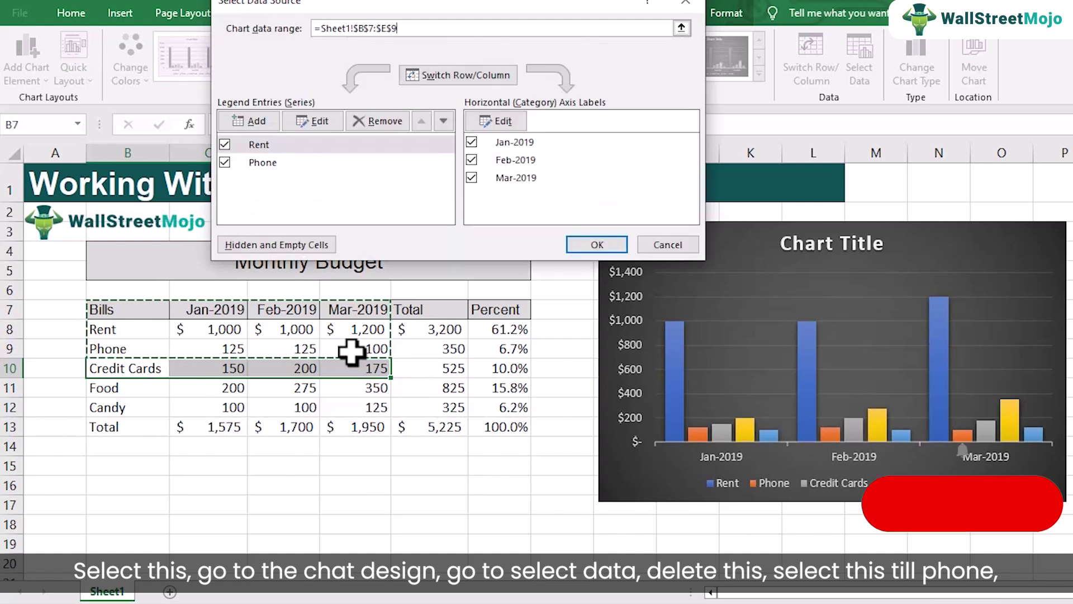
pyautogui.moveTo(137, 395); pyautogui.dragTo(350, 407)
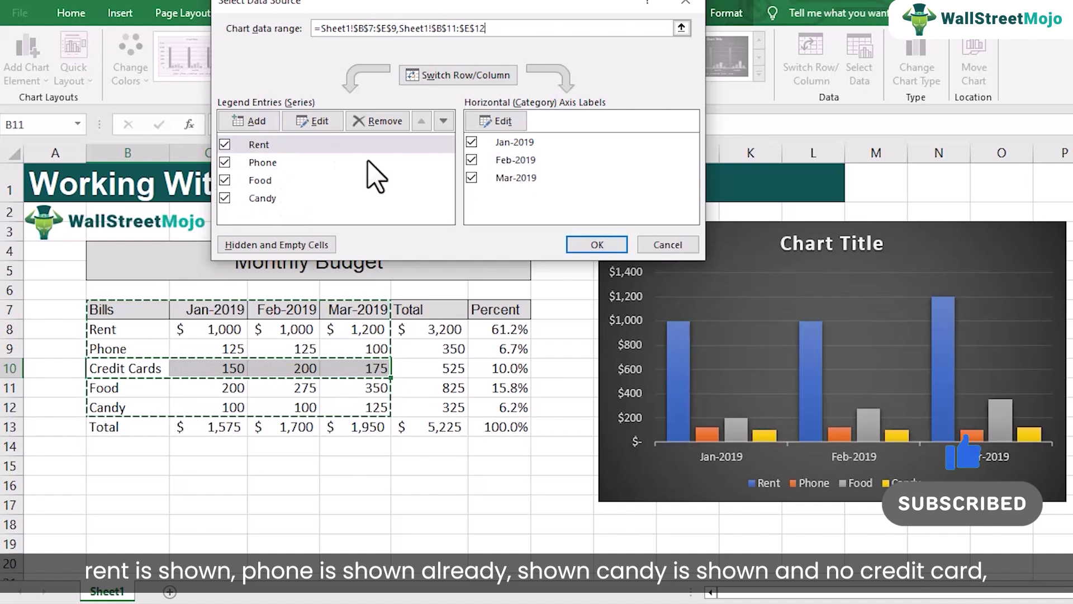
pyautogui.click(584, 244)
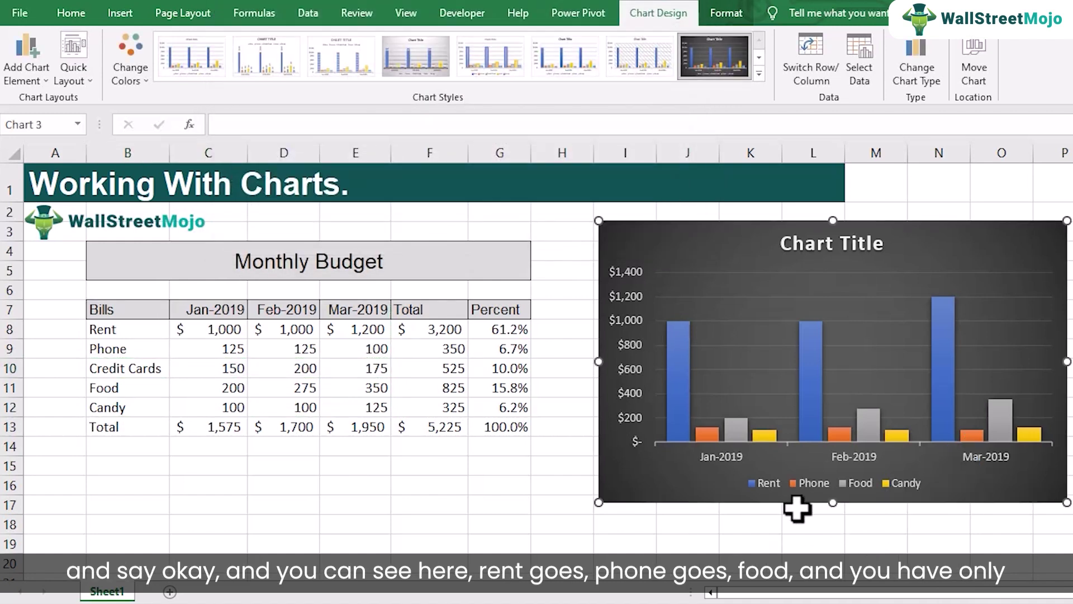